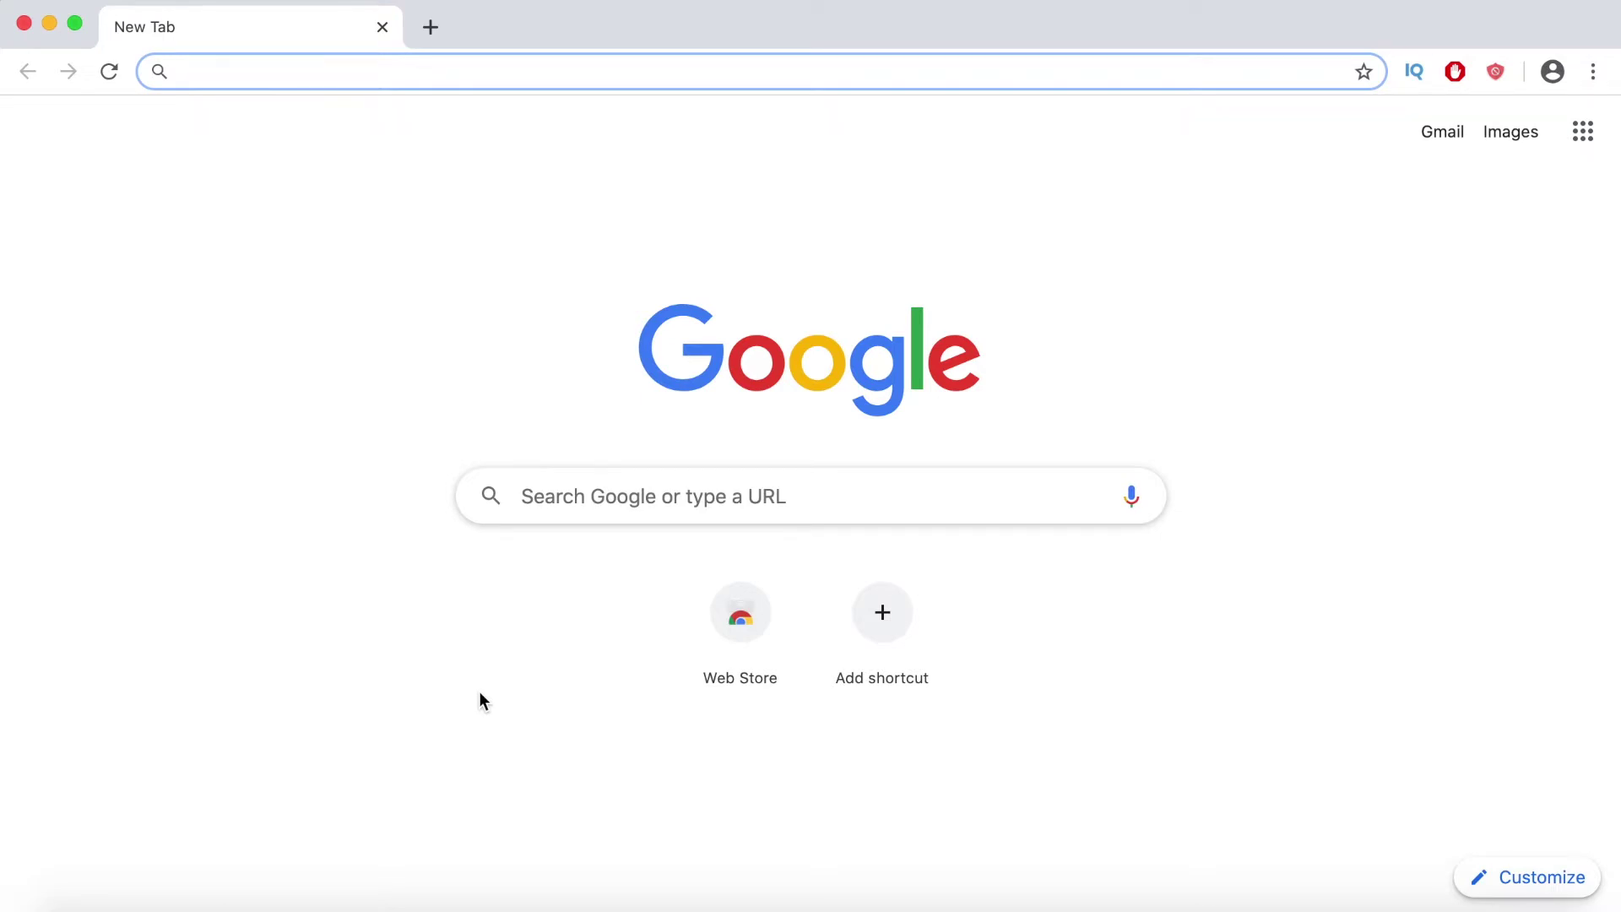
# - Search for 'wordpress bitnami download' and open the Bitnami WordPress installer page
pyautogui.write('wordpress bi')
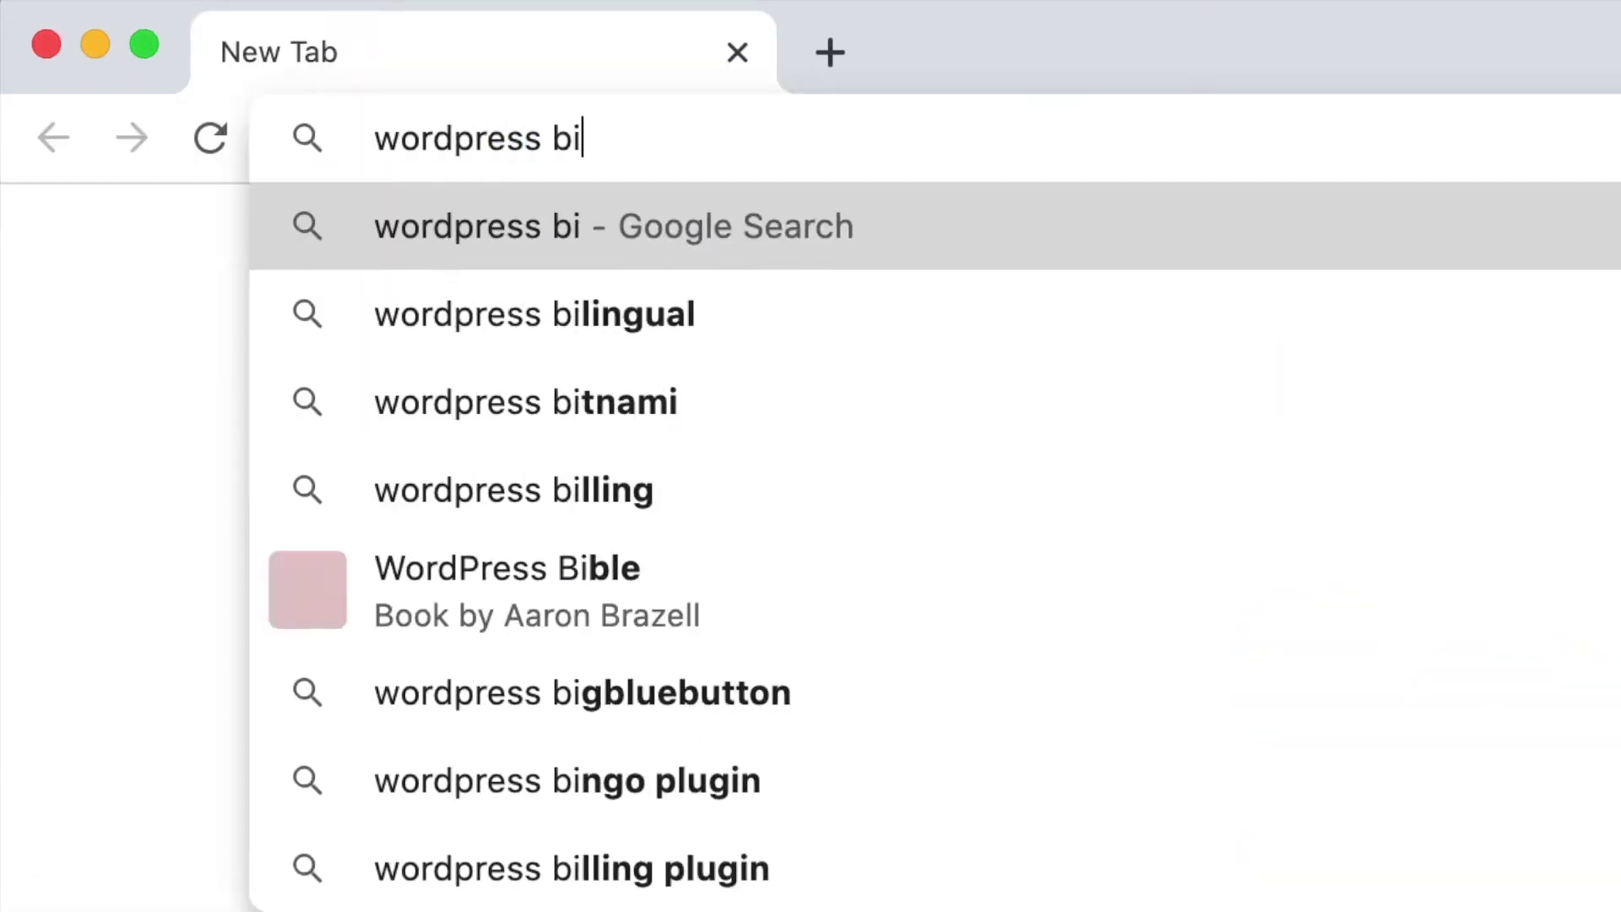
pyautogui.write('tnami do')
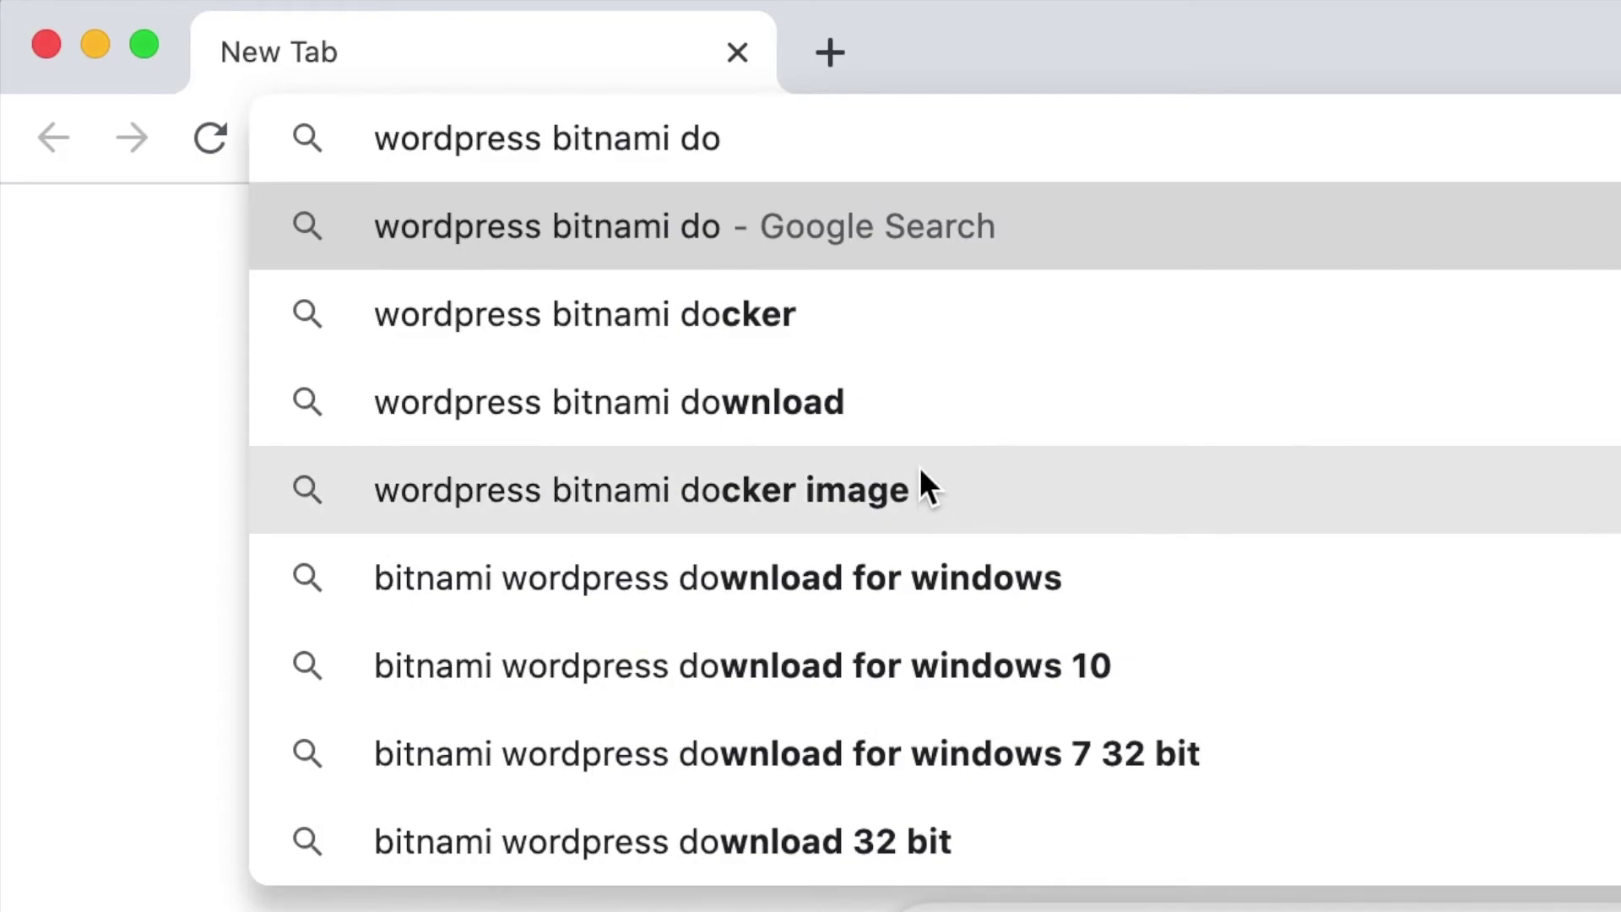
pyautogui.click(844, 402)
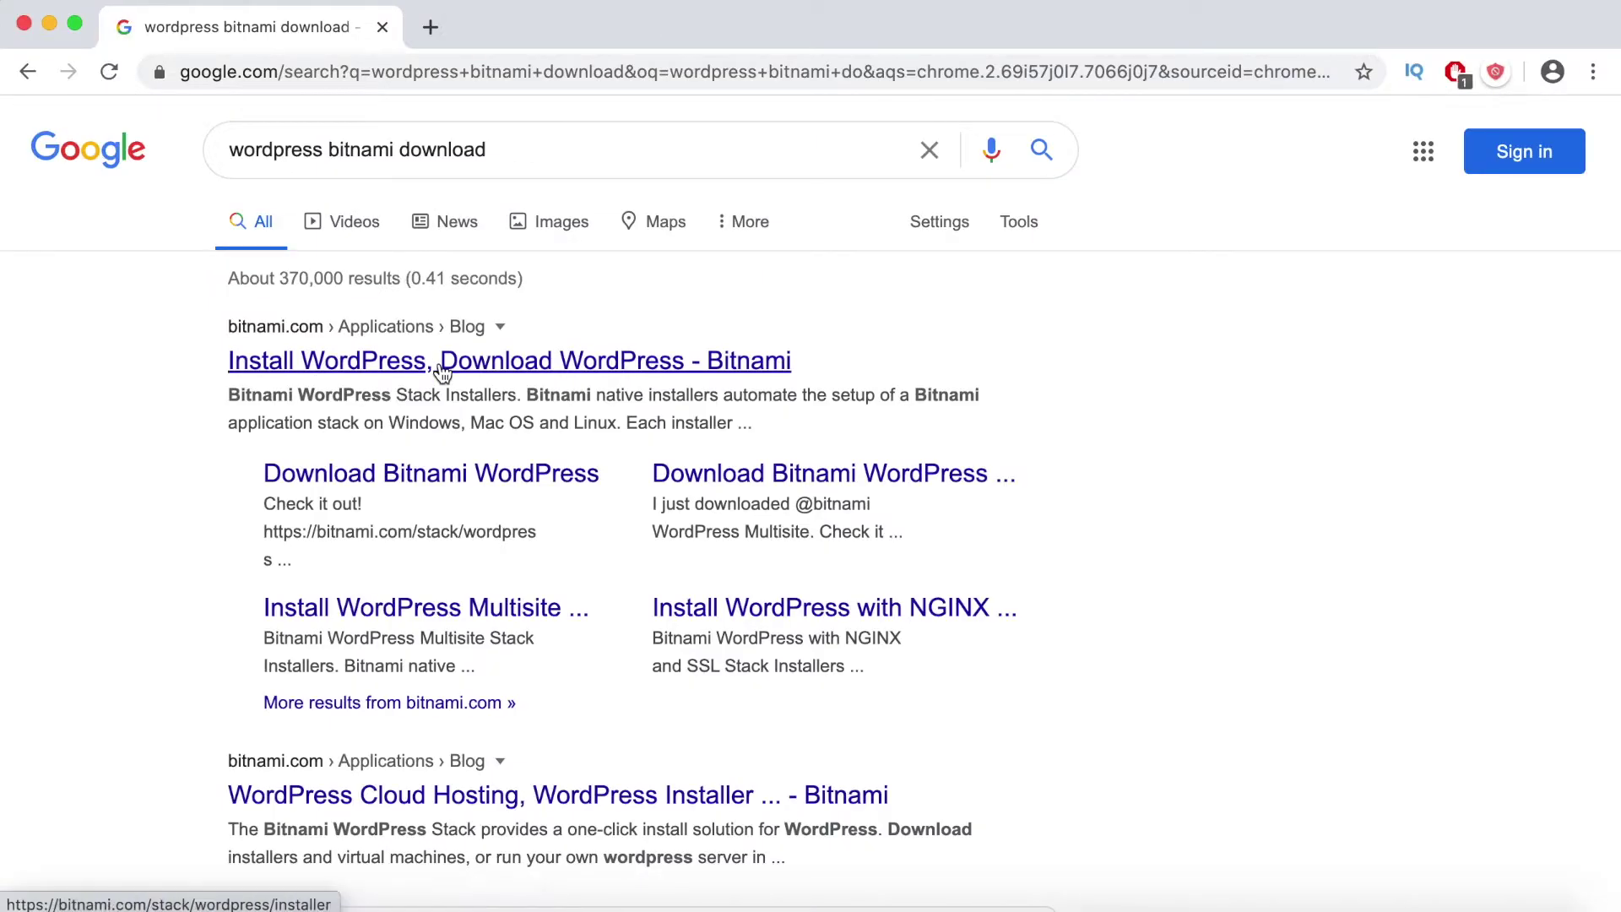
pyautogui.click(443, 372)
# - Download the OS X installer (bitnami-wordpress-5.4.2-0-osx-x86_64-vm.dmg) without signing in
pyautogui.scroll(-1, 398, 411)
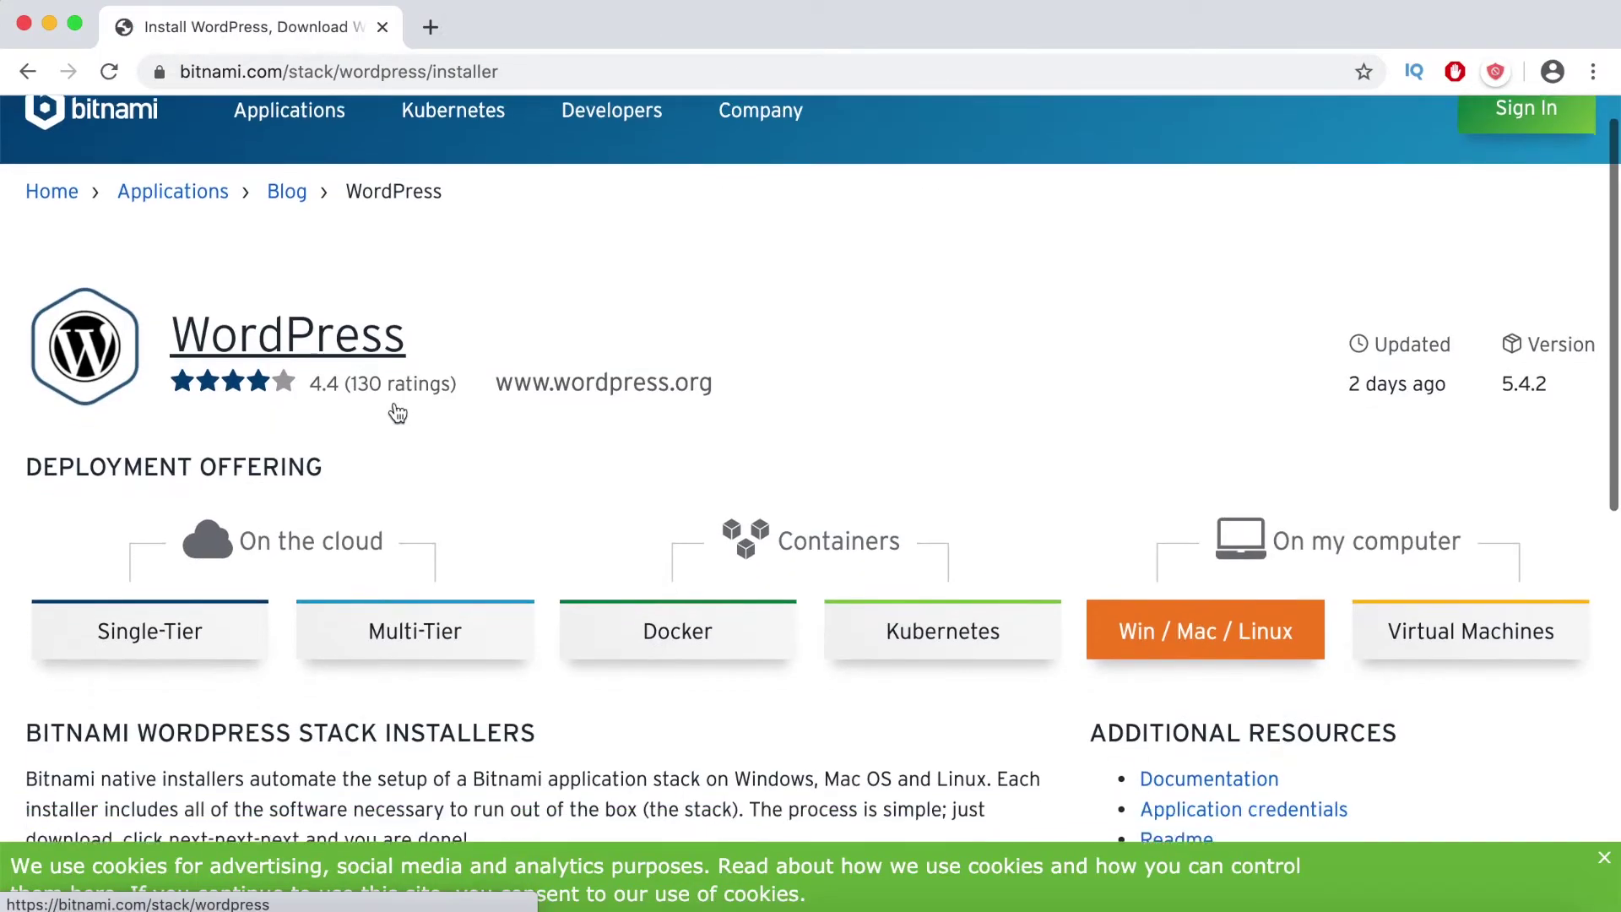
pyautogui.scroll(-10, 397, 411)
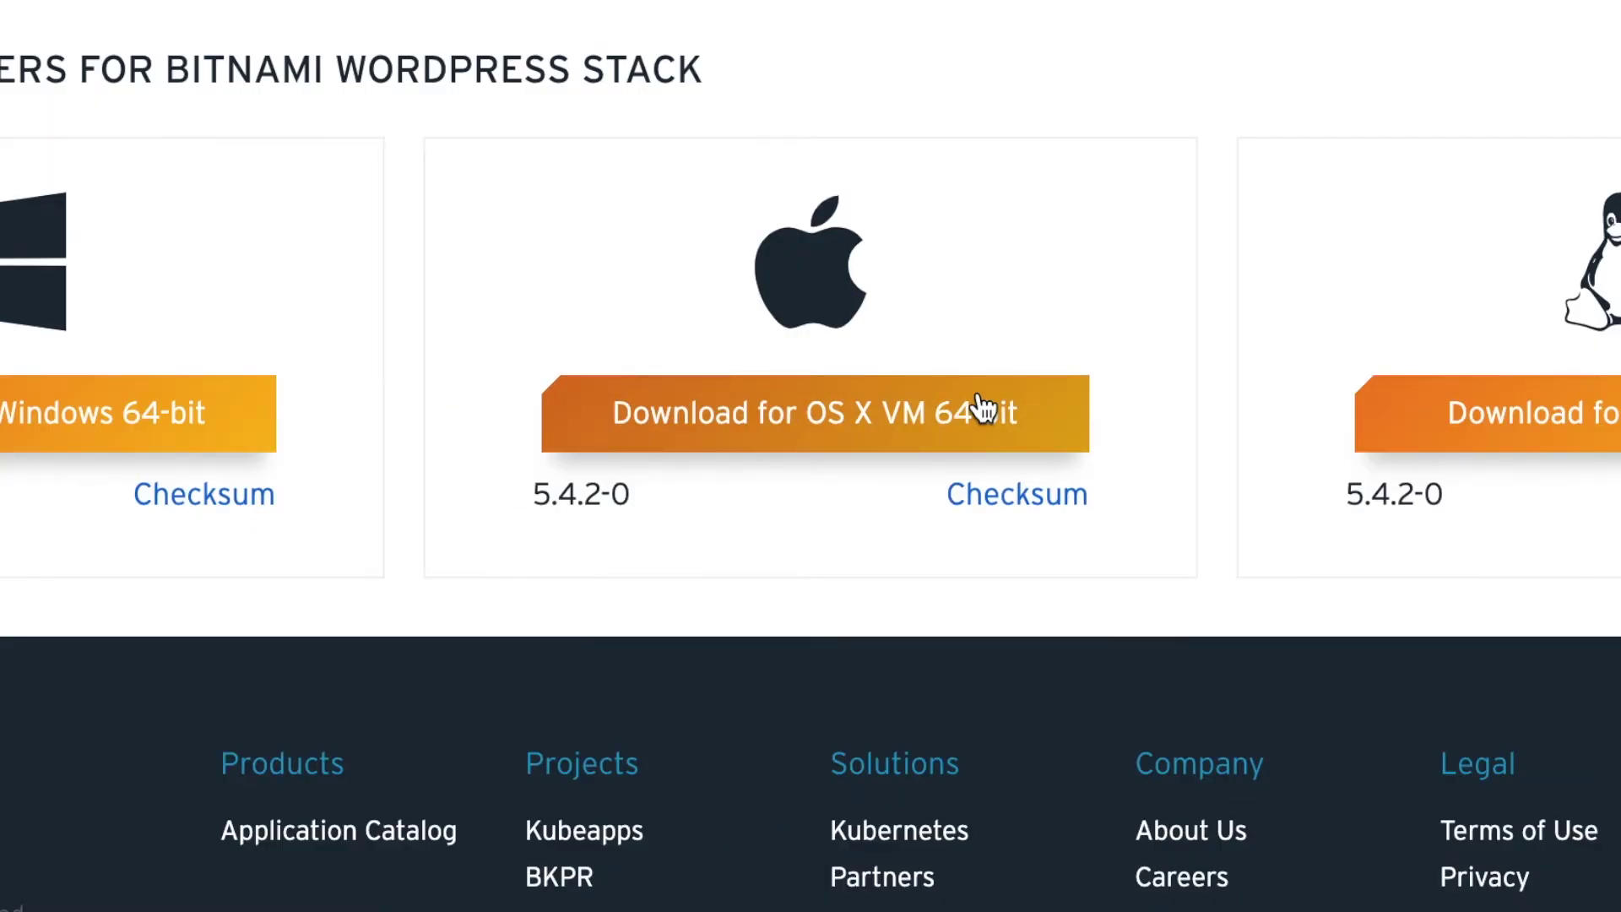
pyautogui.click(982, 409)
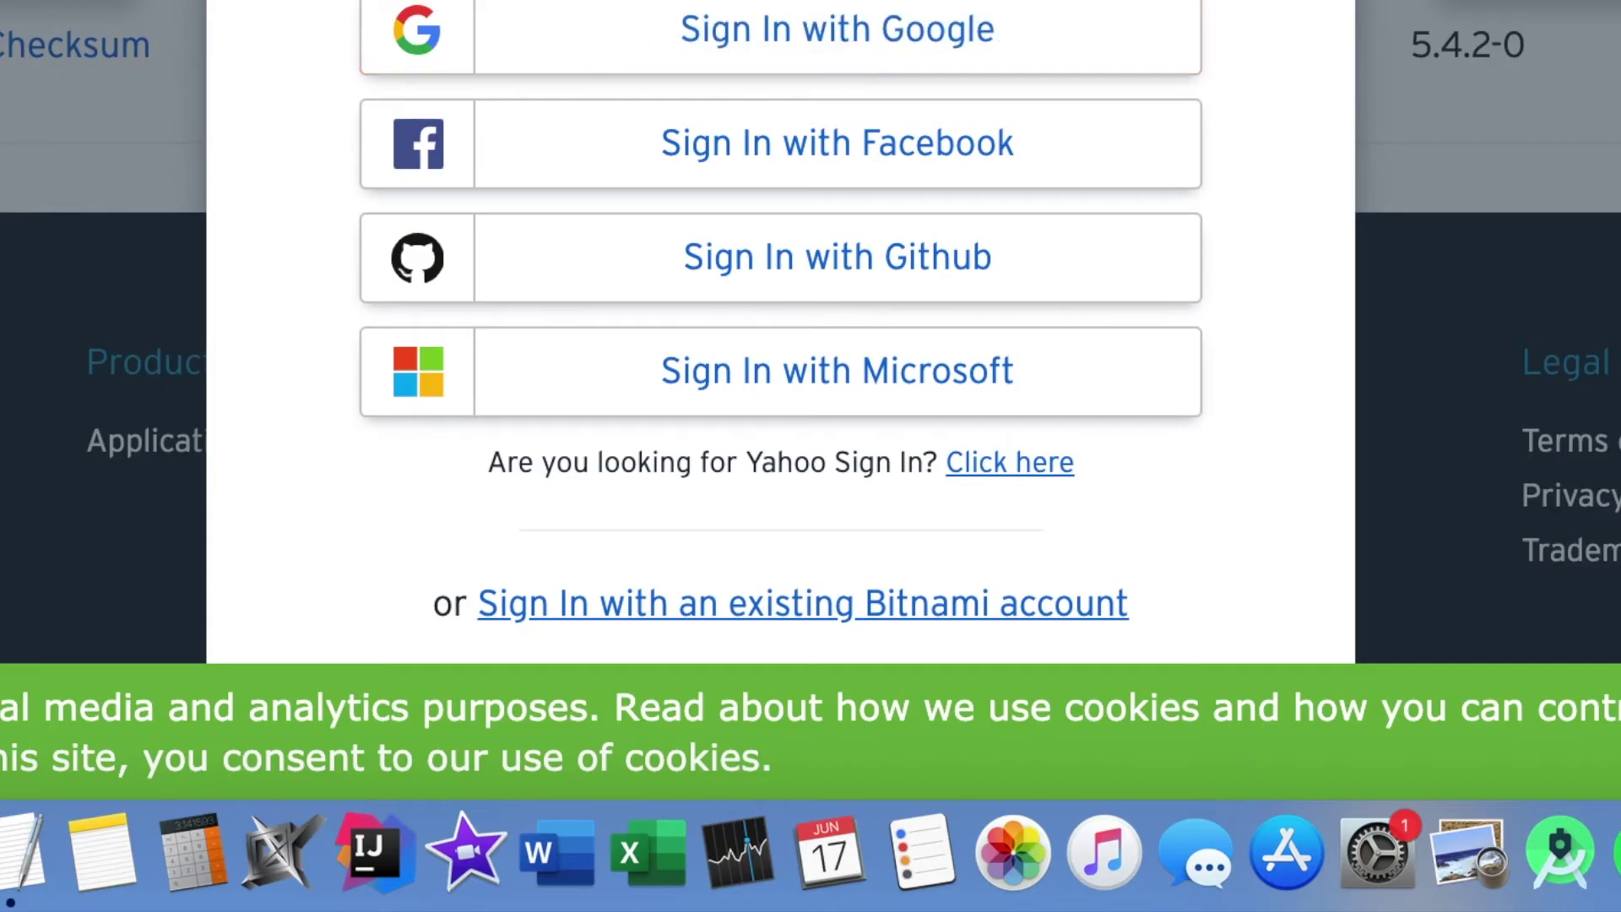
pyautogui.scroll(-2, 781, 312)
pyautogui.scroll(-3, 988, 494)
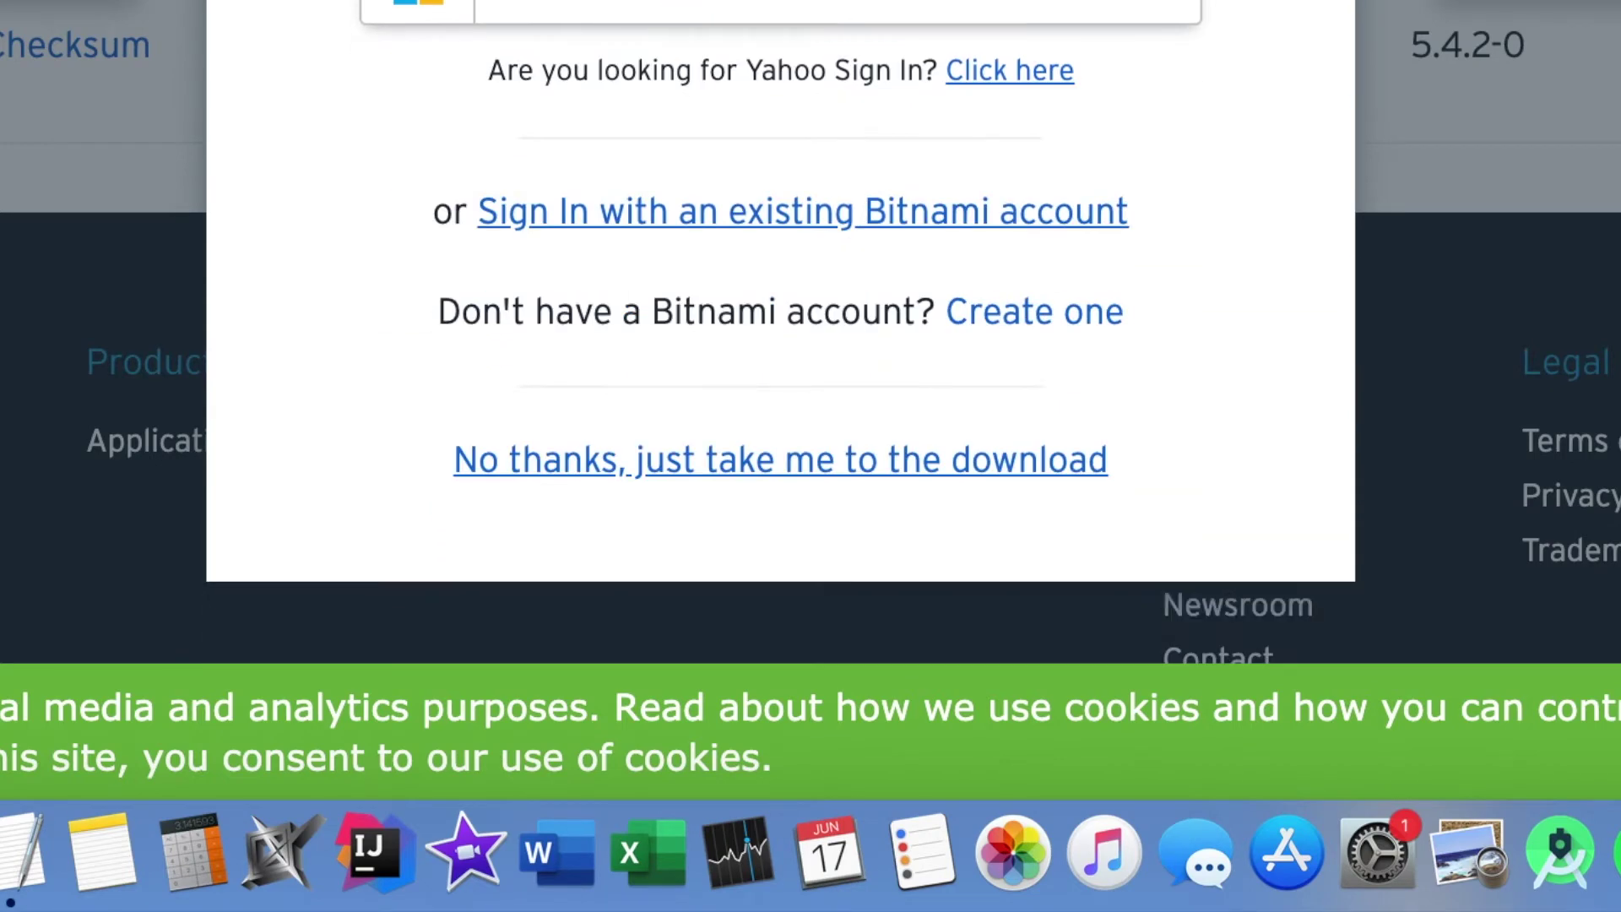
pyautogui.click(988, 493)
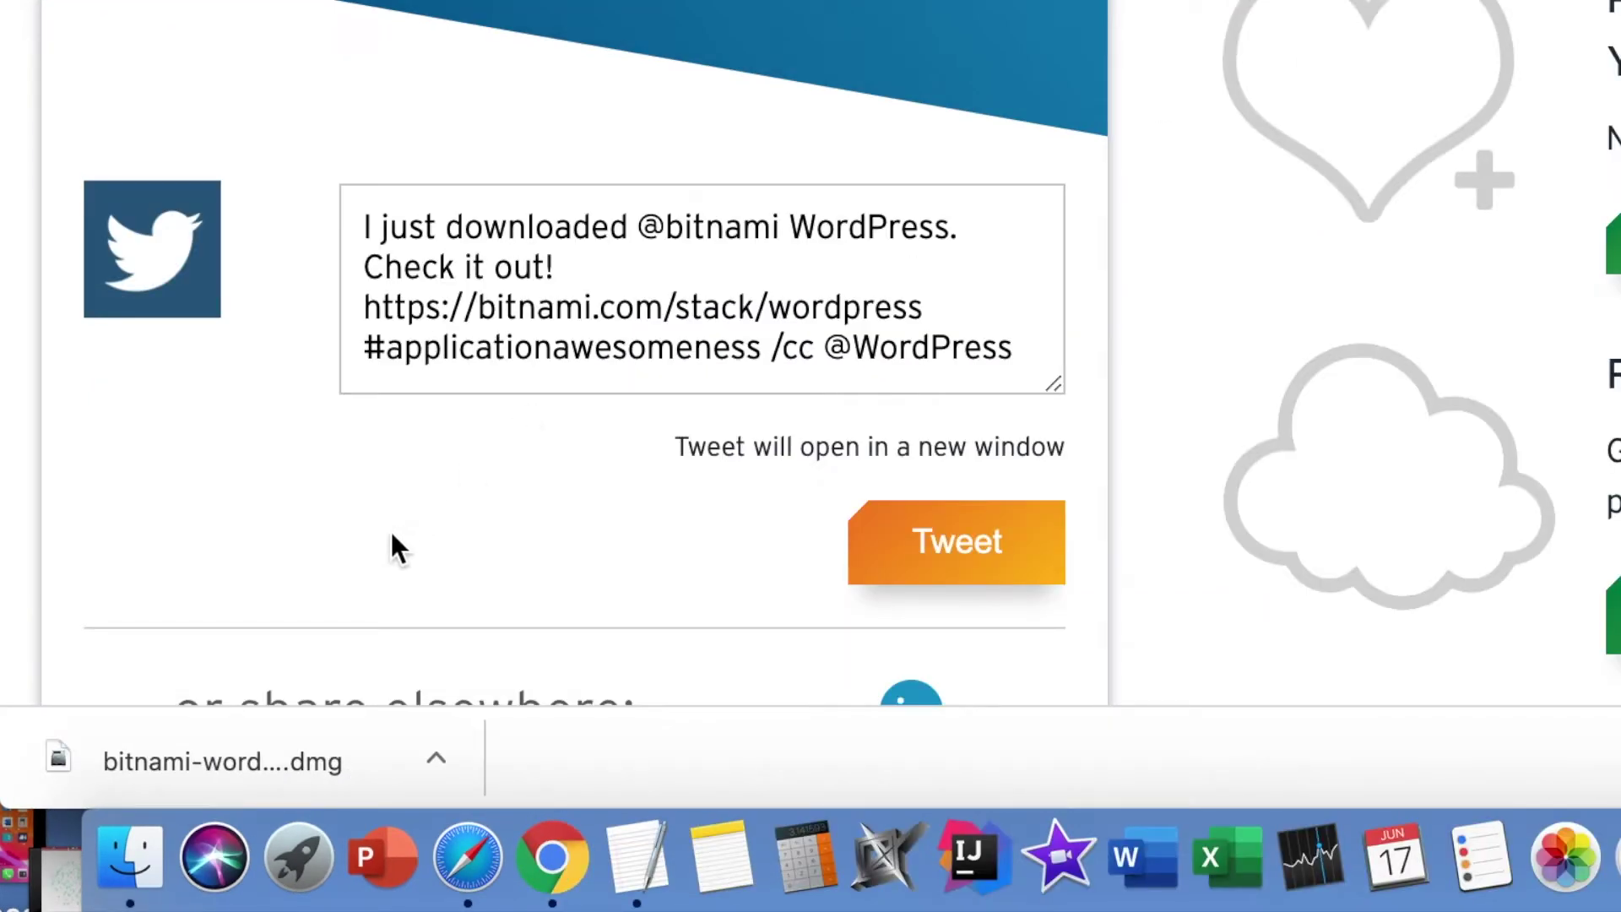
# - Copy the WordPress app from the downloaded .dmg into Applications, authenticating as administrator
pyautogui.click(220, 769)
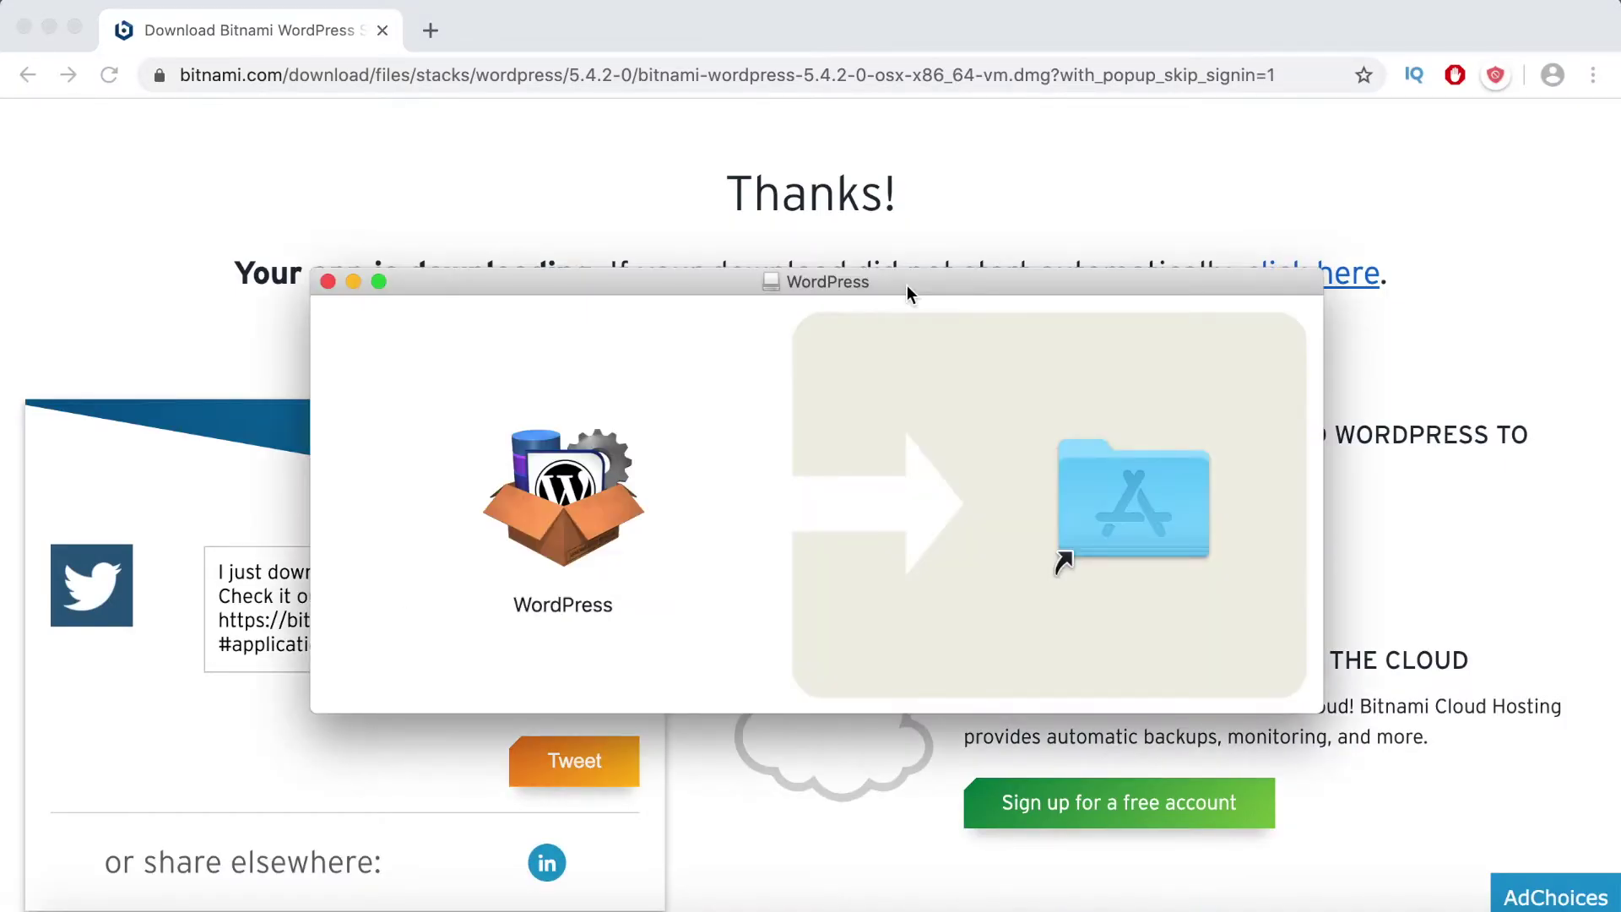
pyautogui.moveTo(574, 515); pyautogui.dragTo(1153, 530)
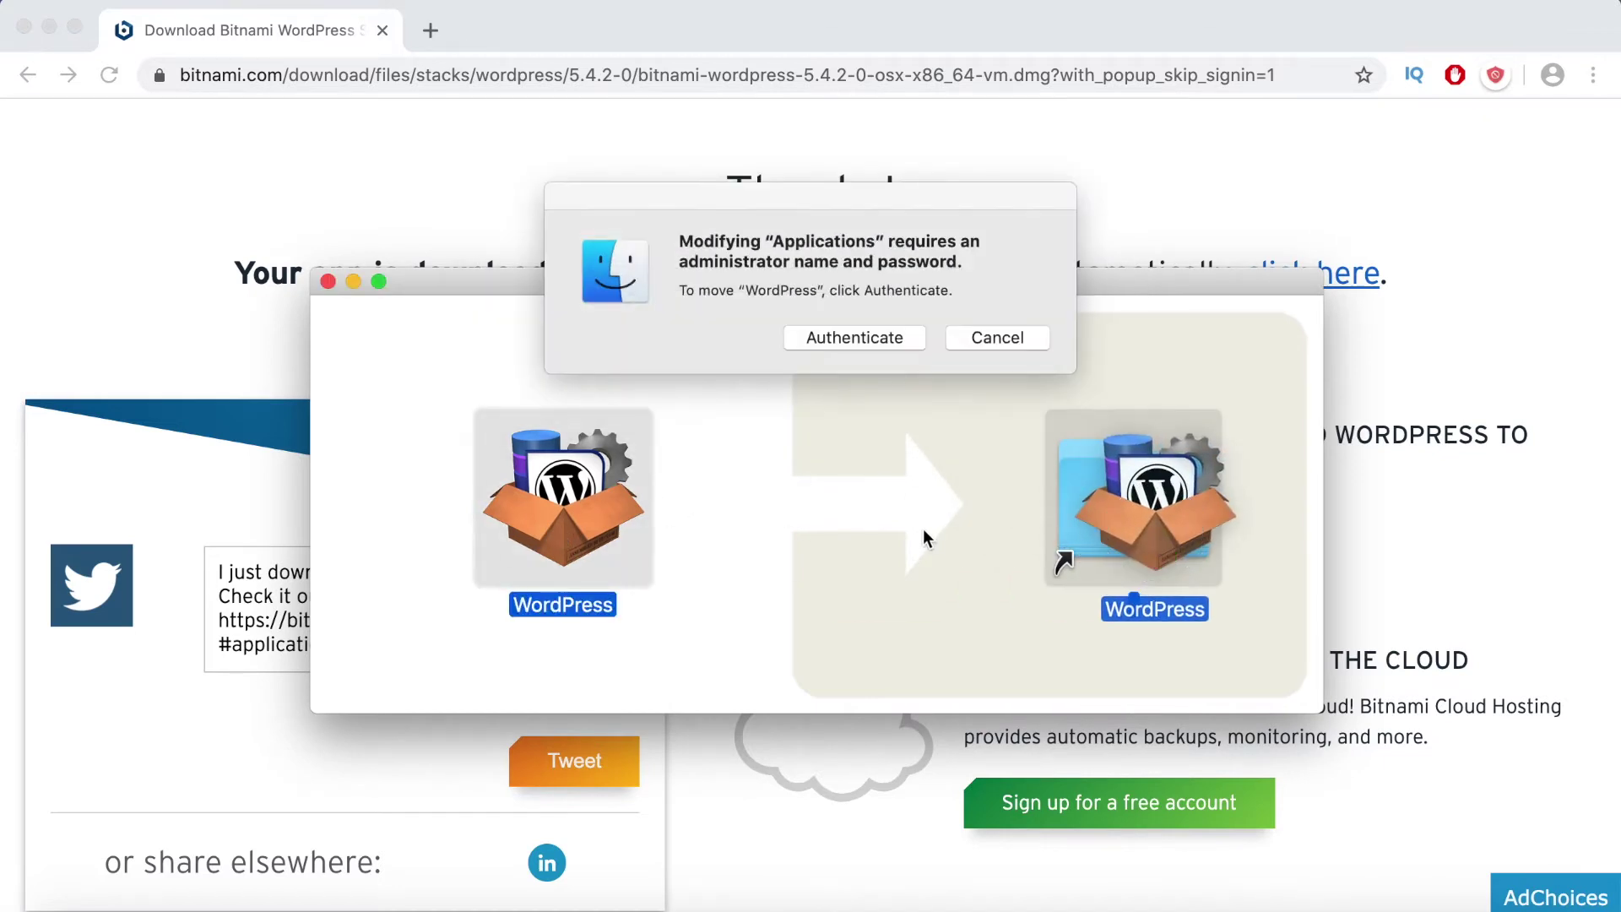
pyautogui.click(858, 342)
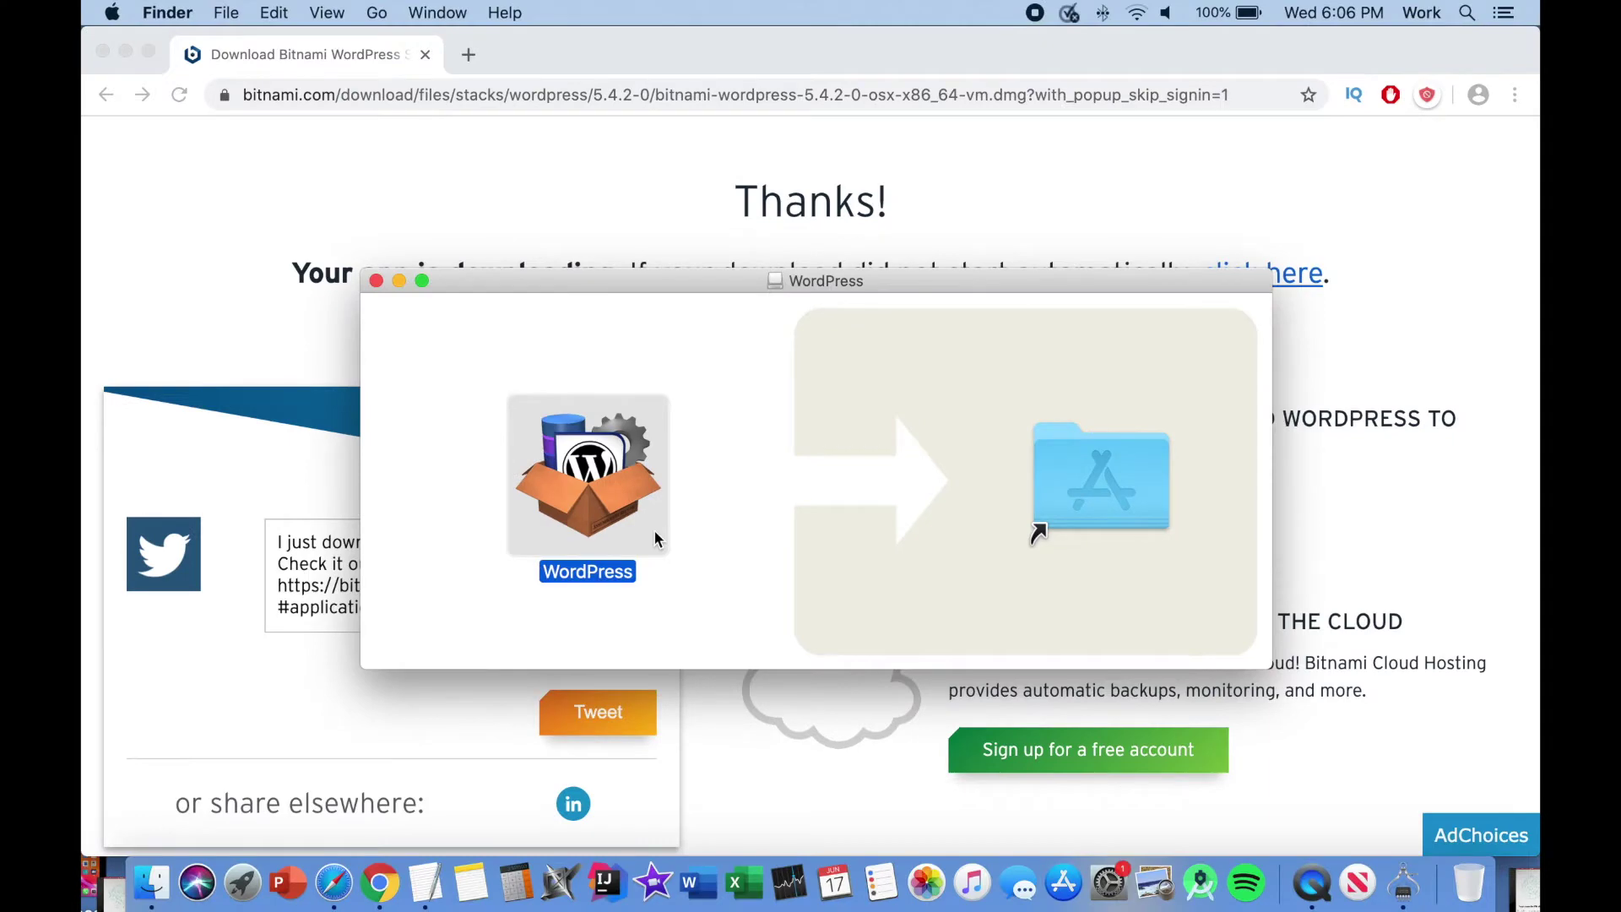
# - Launch WordPress from Launchpad's second page and approve the downloaded-app security prompt
pyautogui.click(242, 883)
pyautogui.hscroll(3, 973, 581)
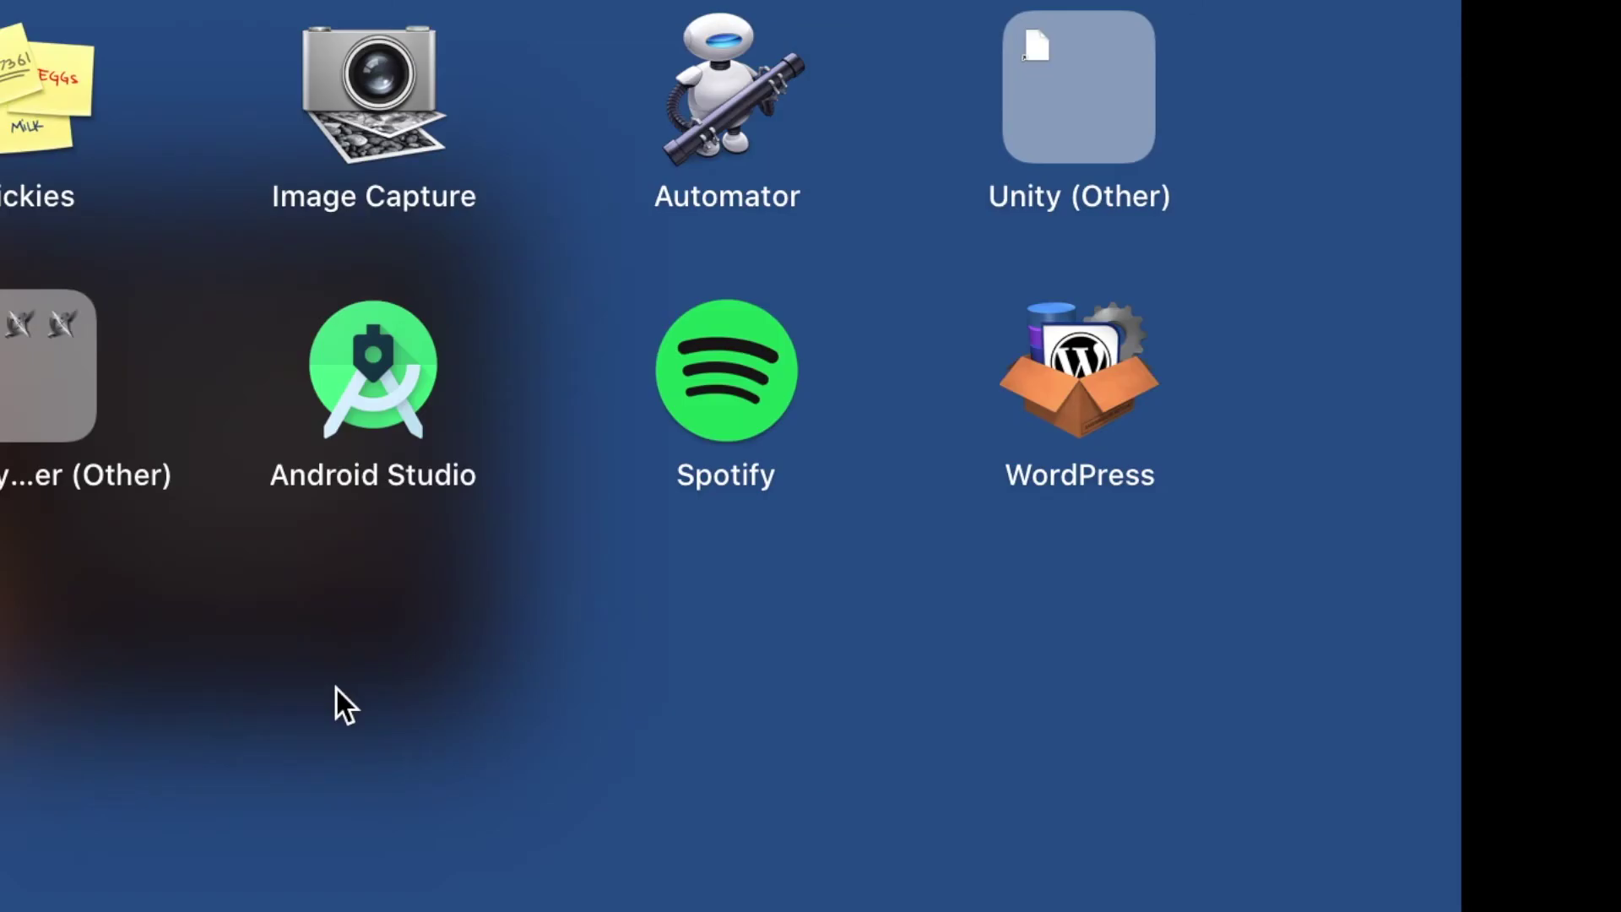
pyautogui.click(1089, 358)
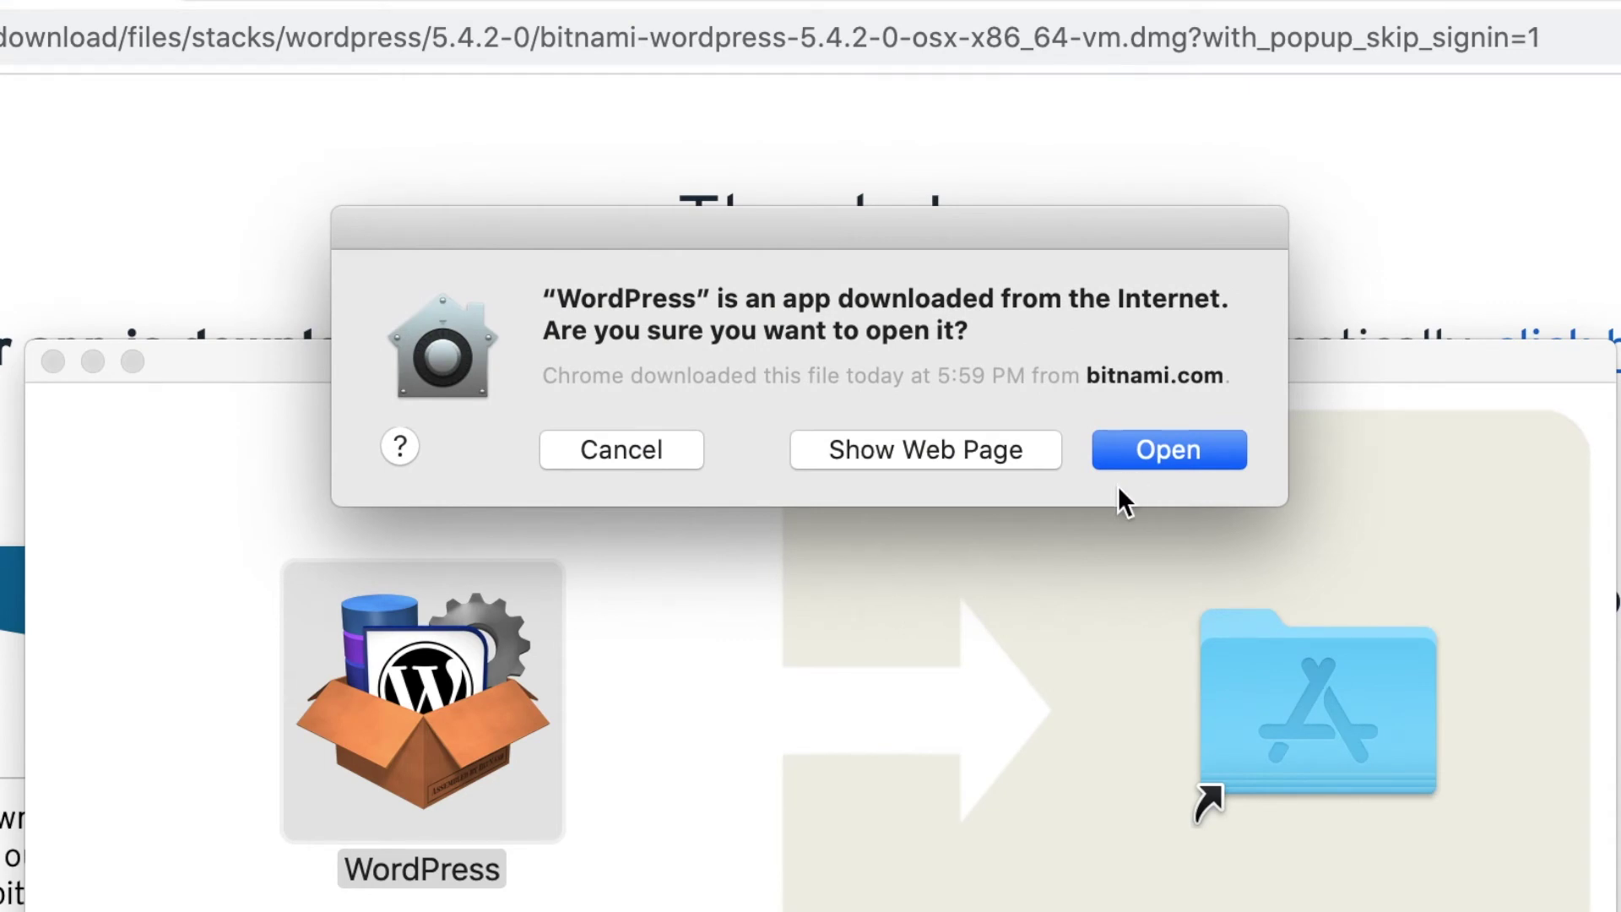
pyautogui.click(1123, 456)
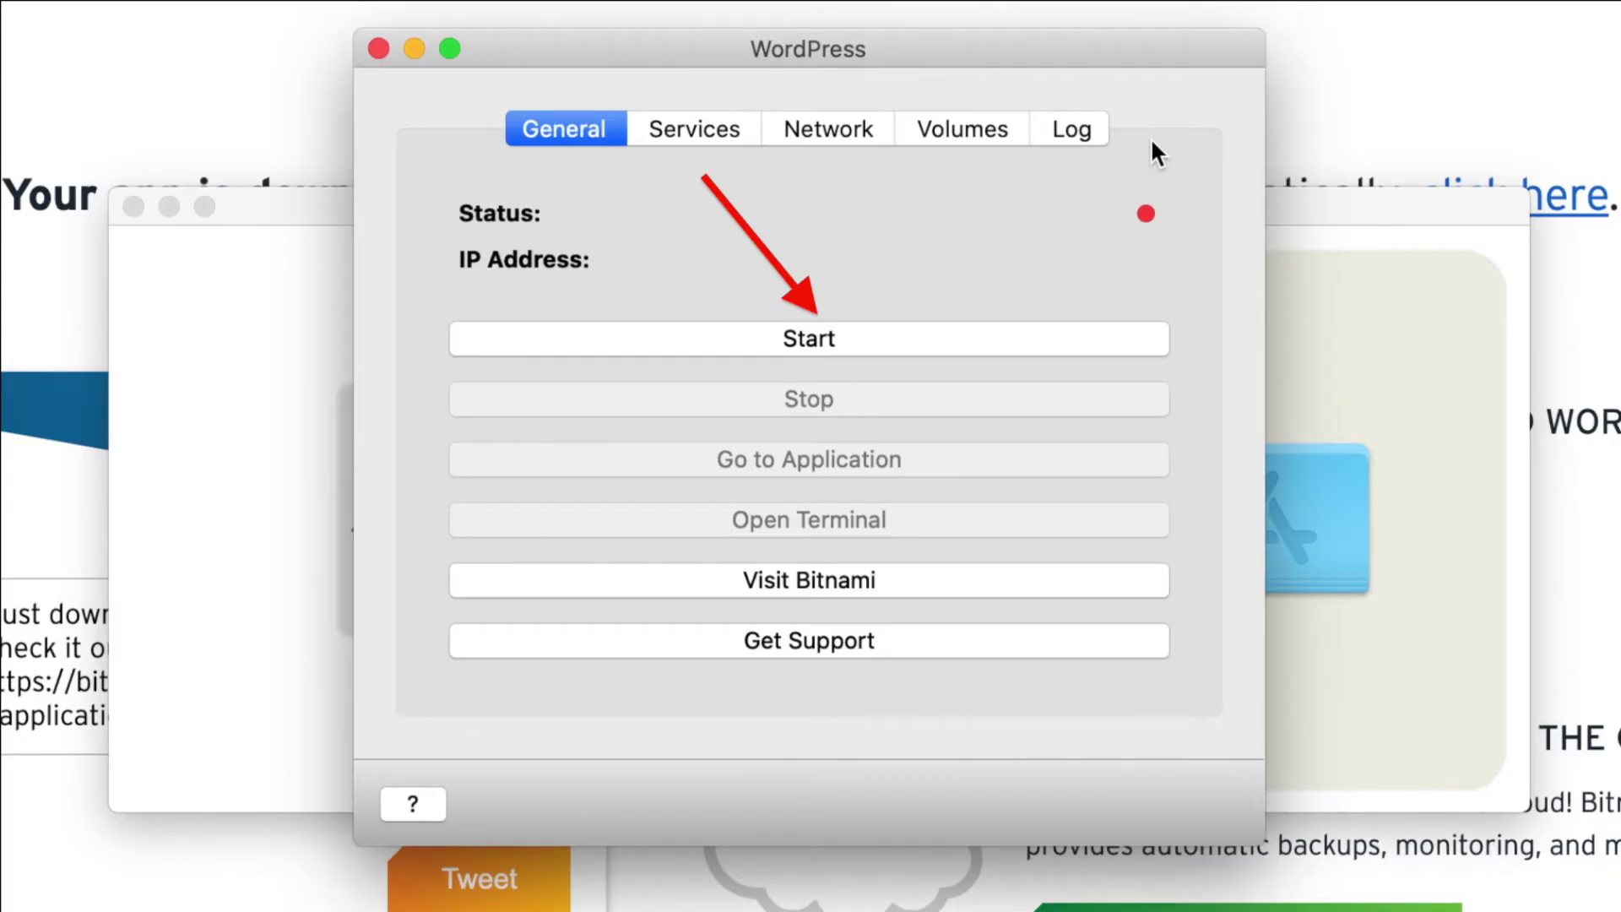
# - Start Apache, MySQL and PHP-FPM, confirm IP 192.168.64.2, and open the site in Safari
pyautogui.click(1056, 338)
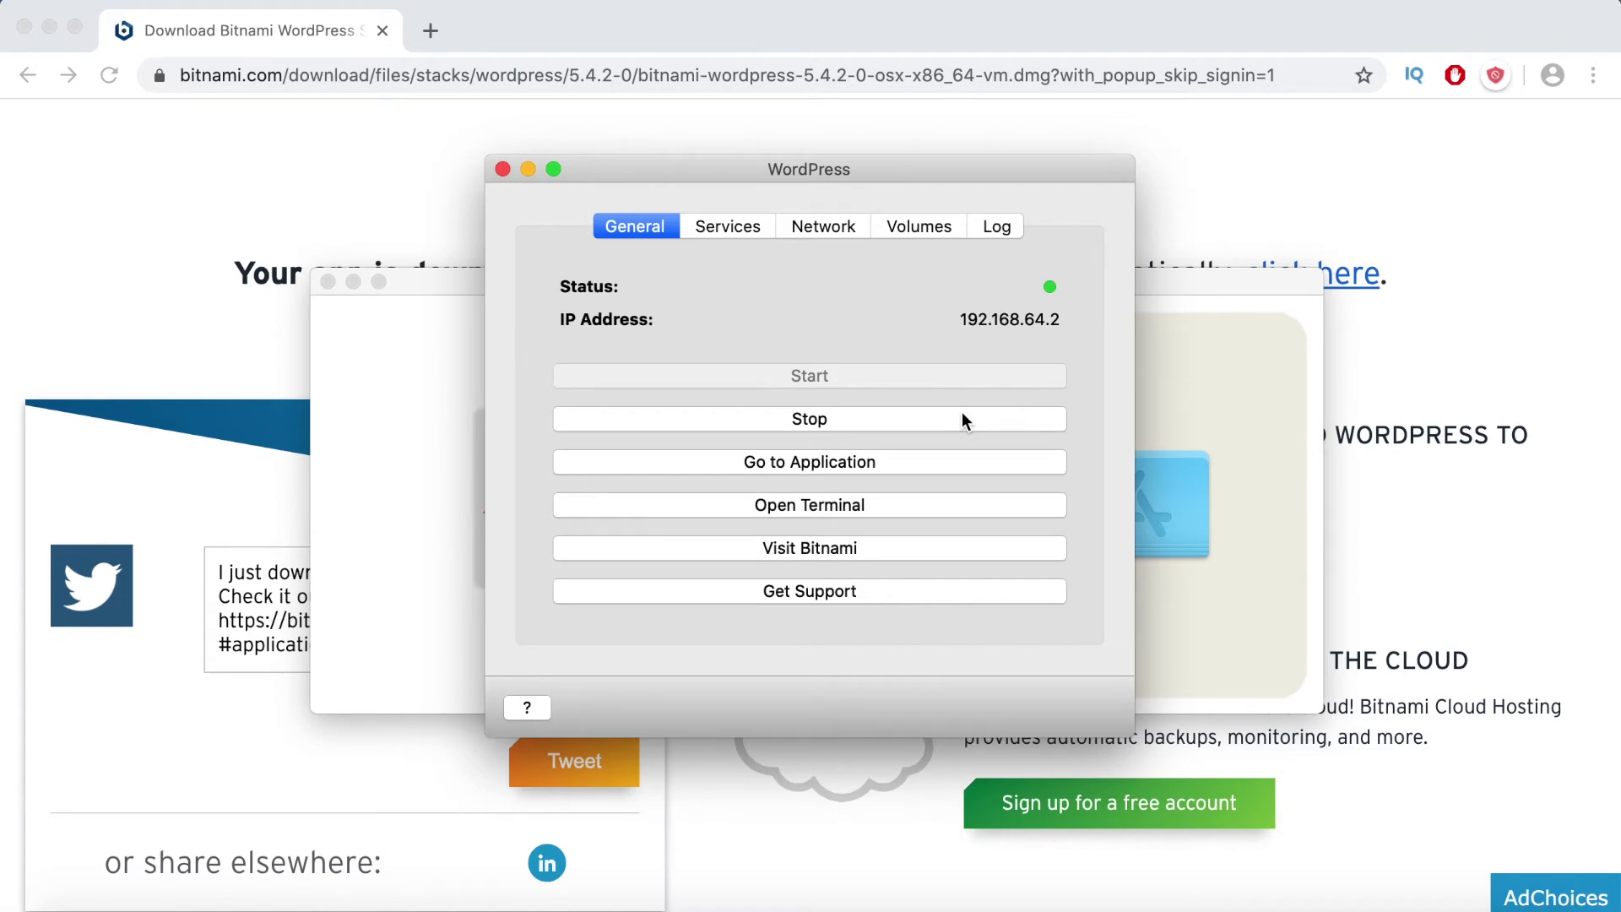
pyautogui.click(724, 228)
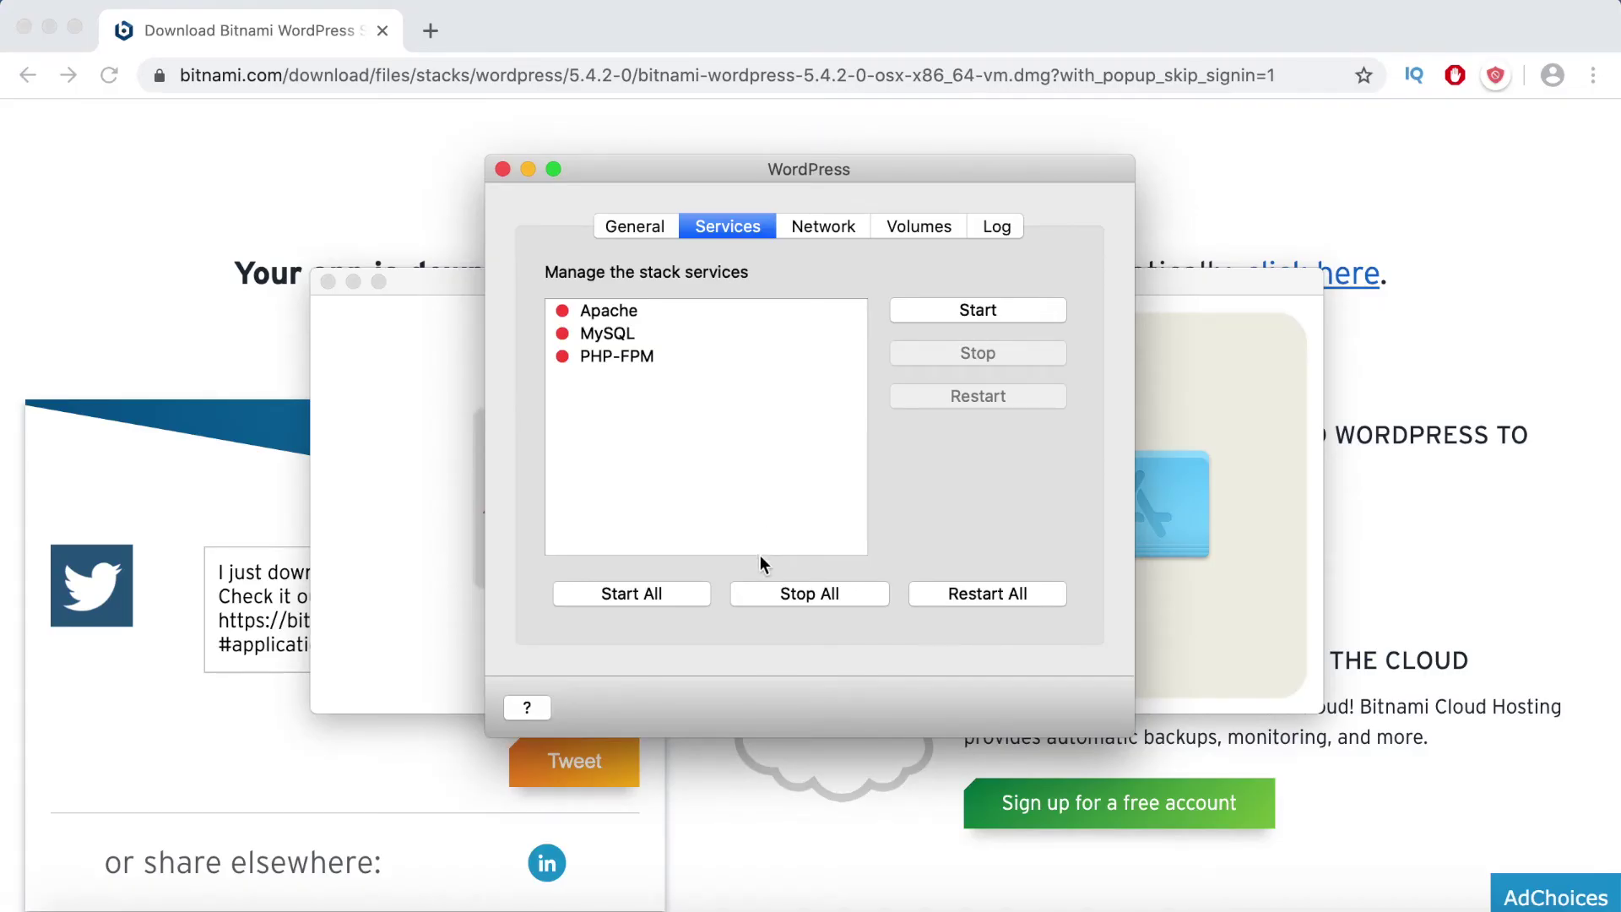
pyautogui.click(671, 599)
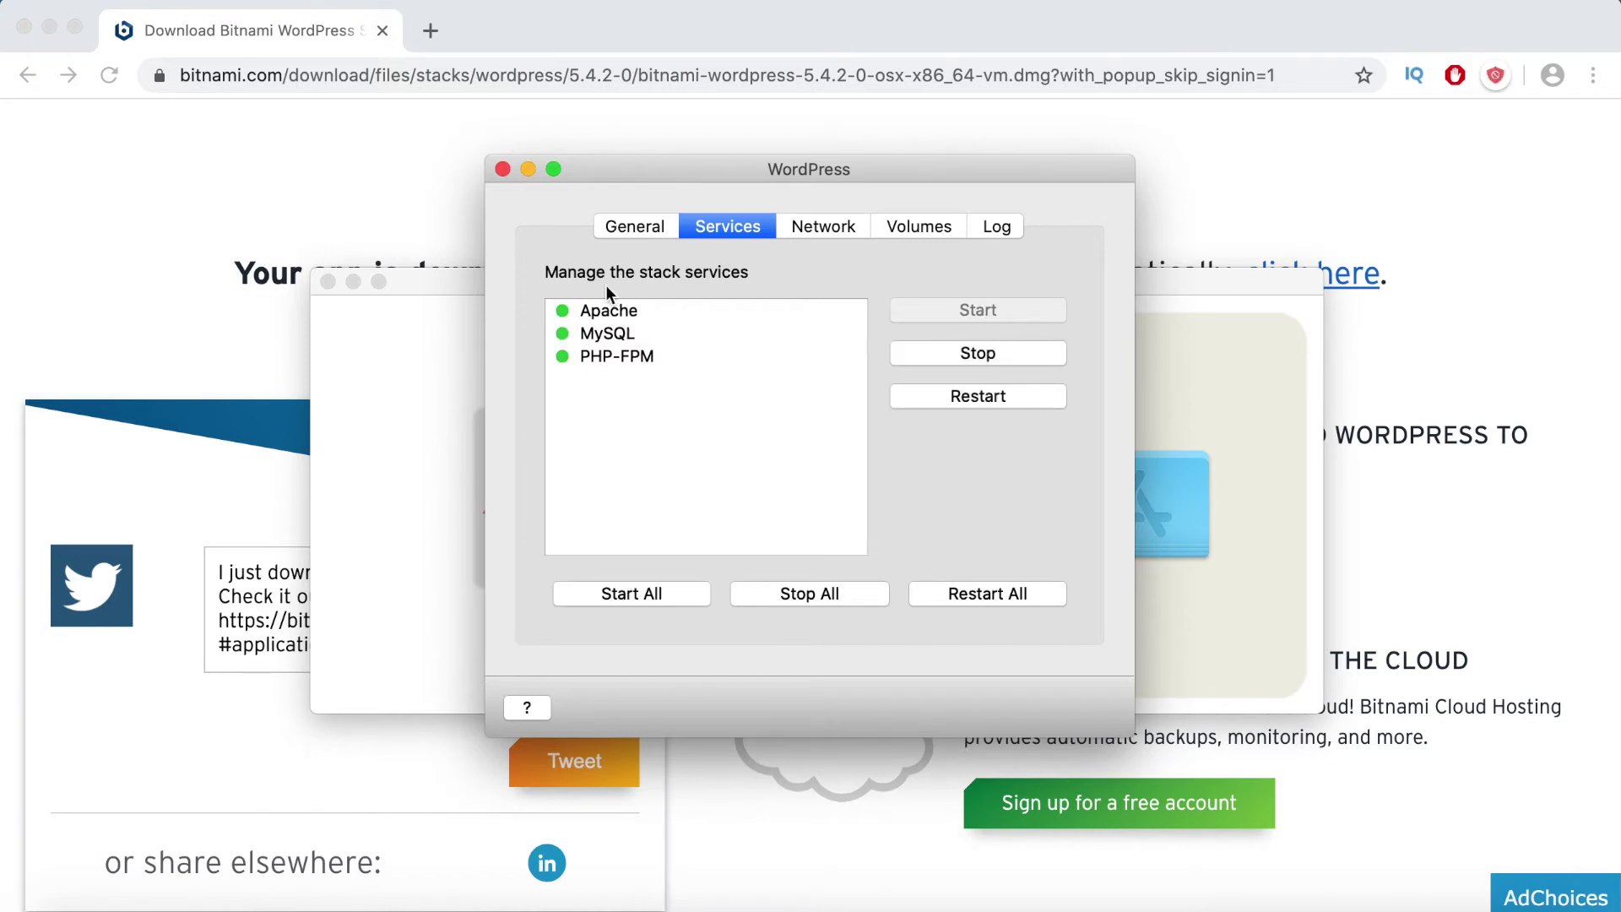
pyautogui.click(634, 230)
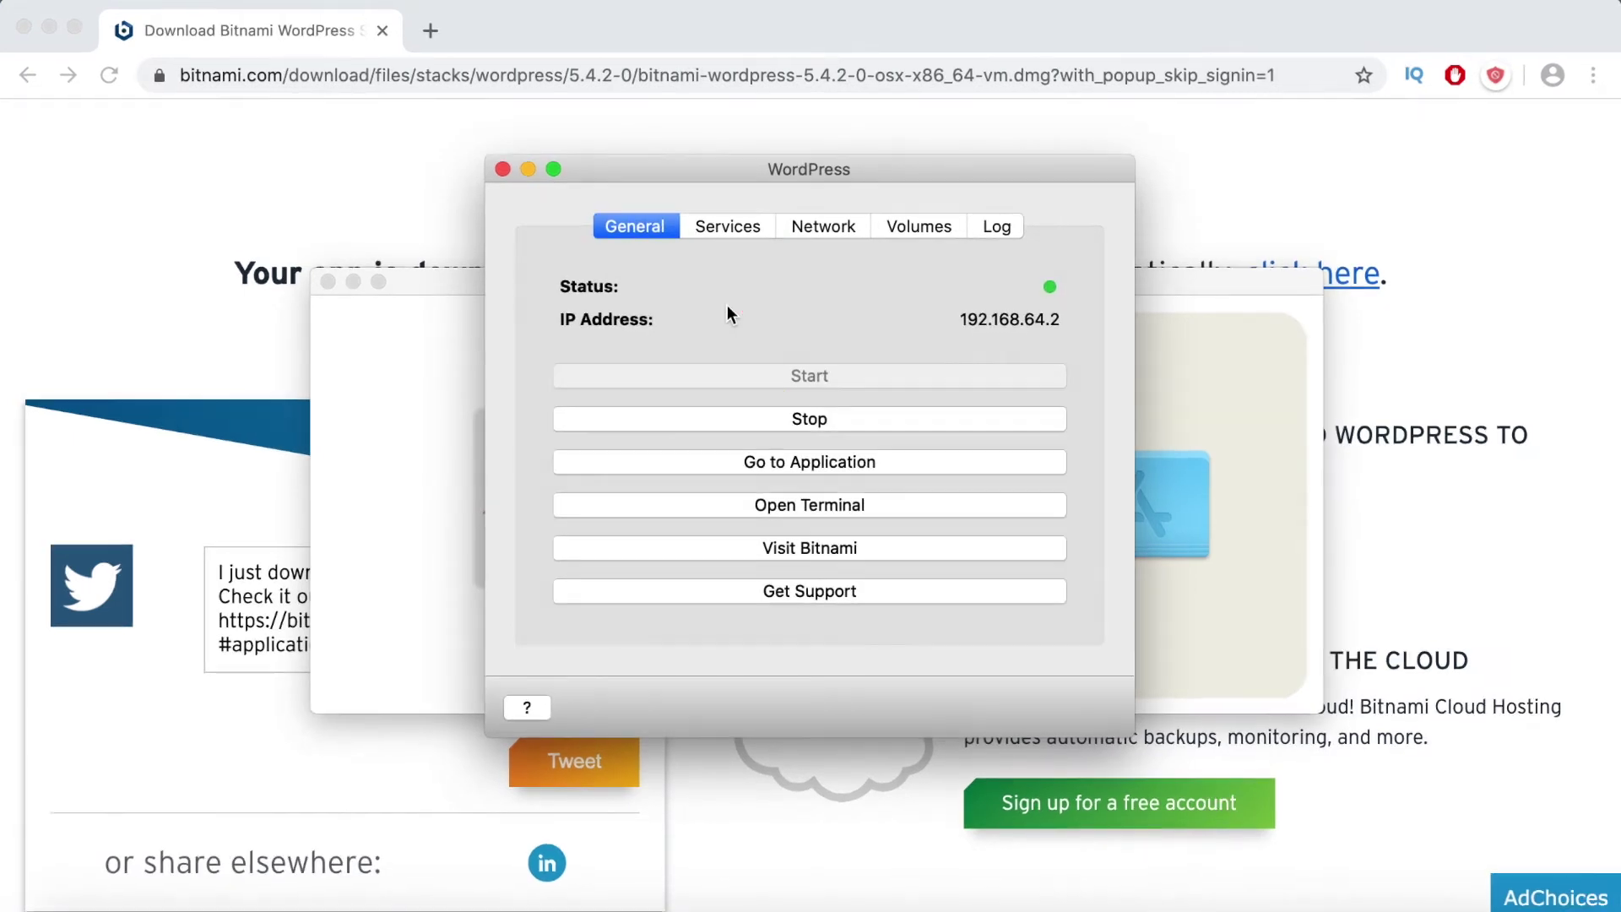
pyautogui.click(893, 463)
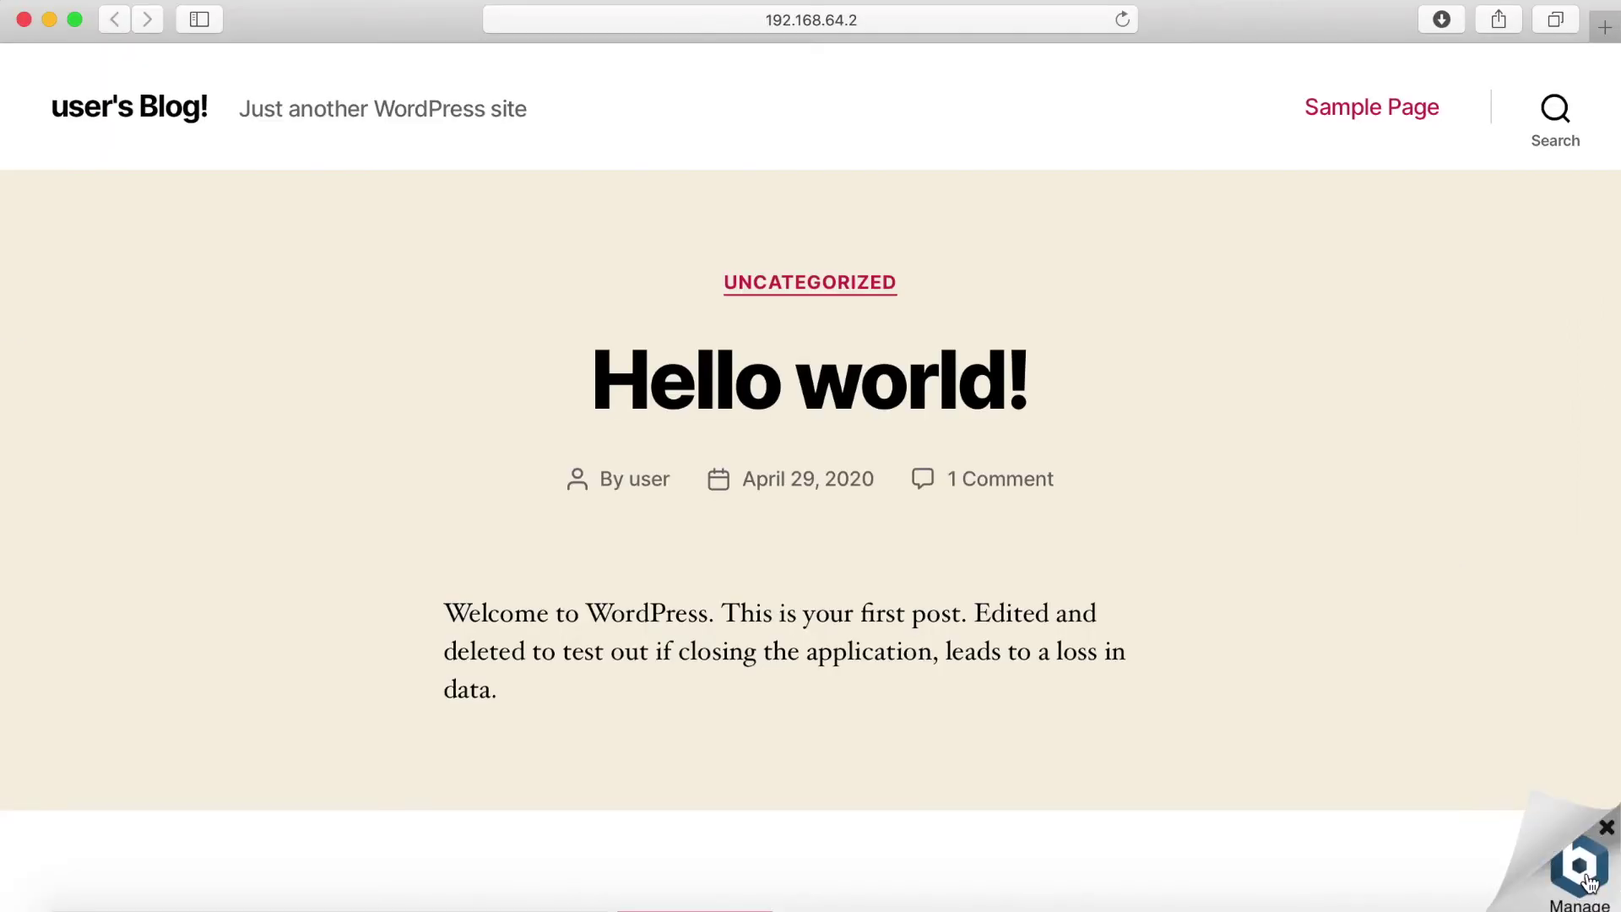
# - Open the Bitnami info page from the Manage badge and read the default credentials
pyautogui.click(1547, 743)
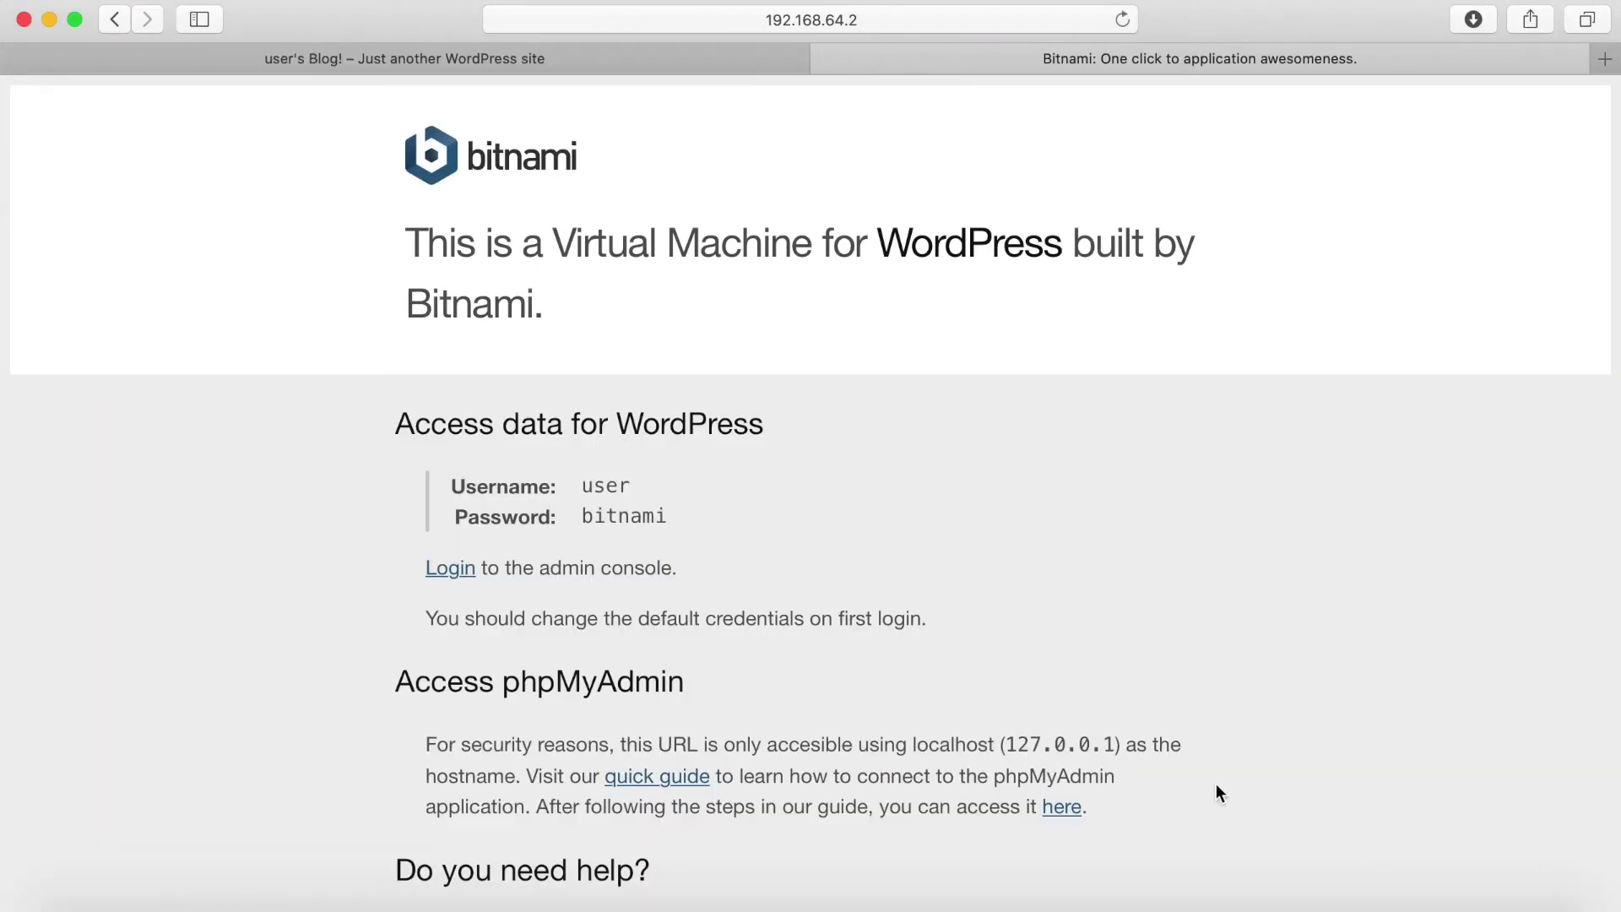
pyautogui.scroll(-3, 1216, 792)
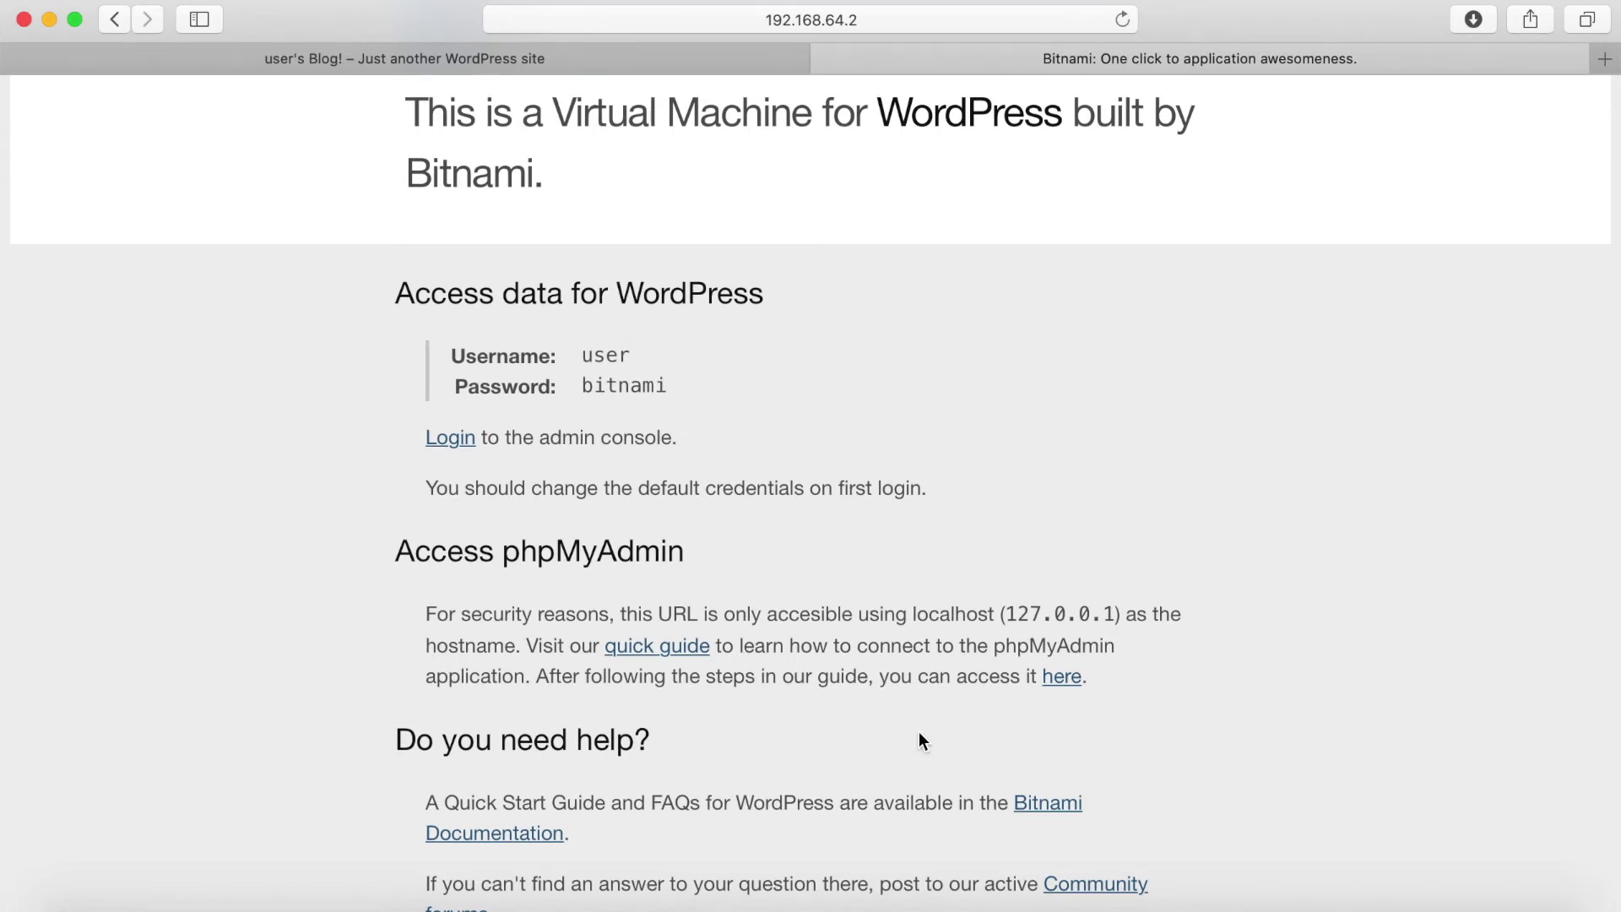
pyautogui.scroll(2, 629, 617)
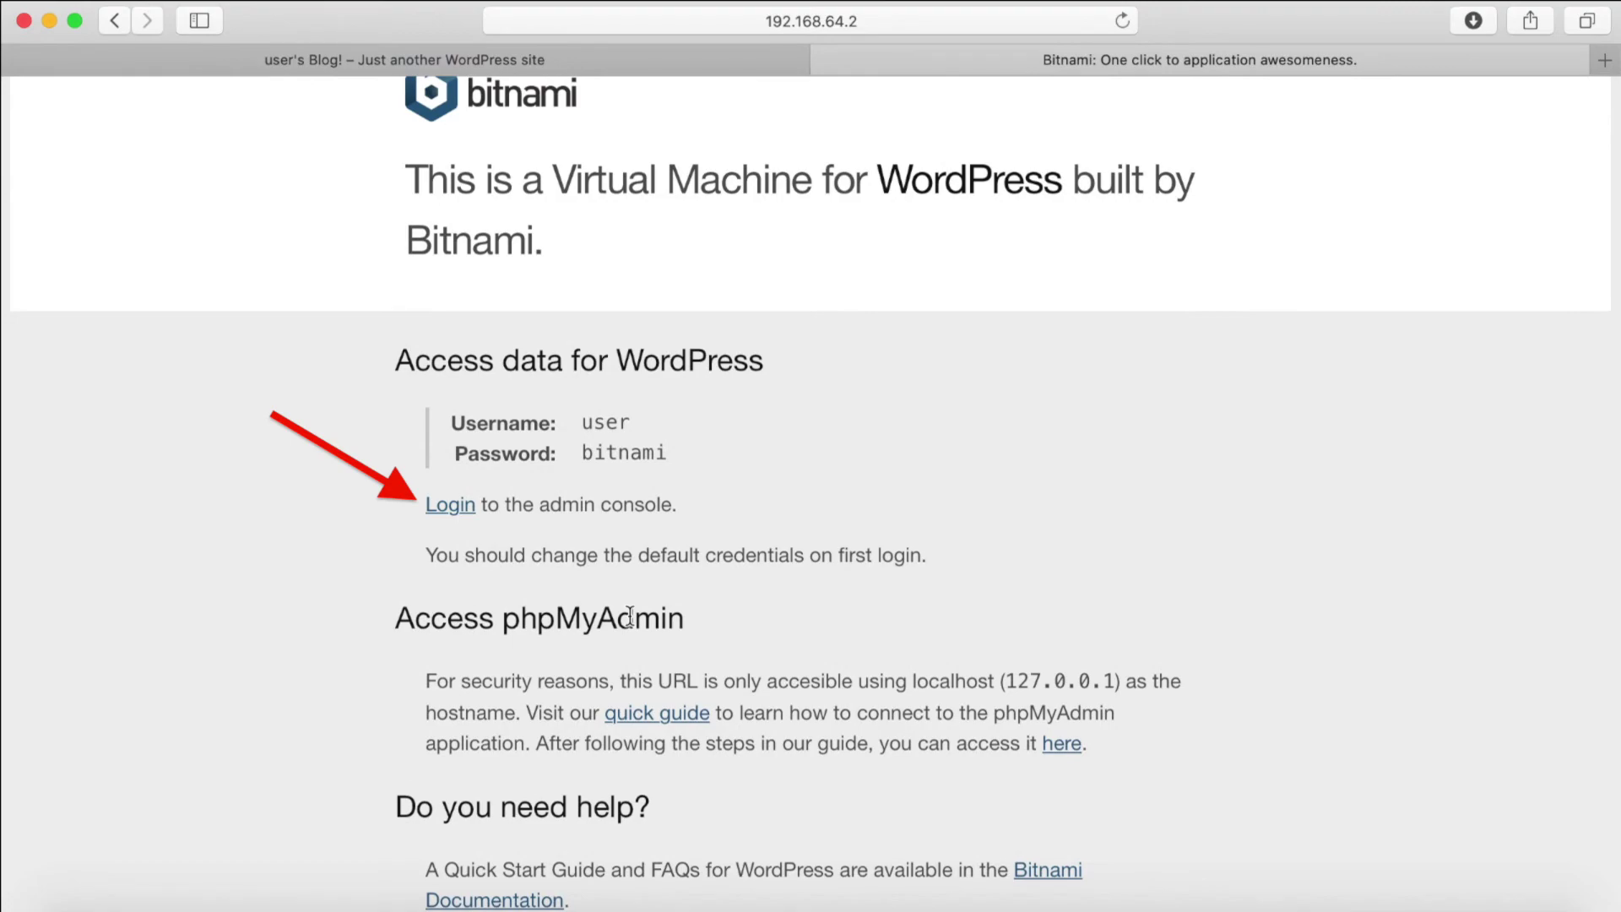
# - Log into WordPress with the default username and password
pyautogui.write('user')
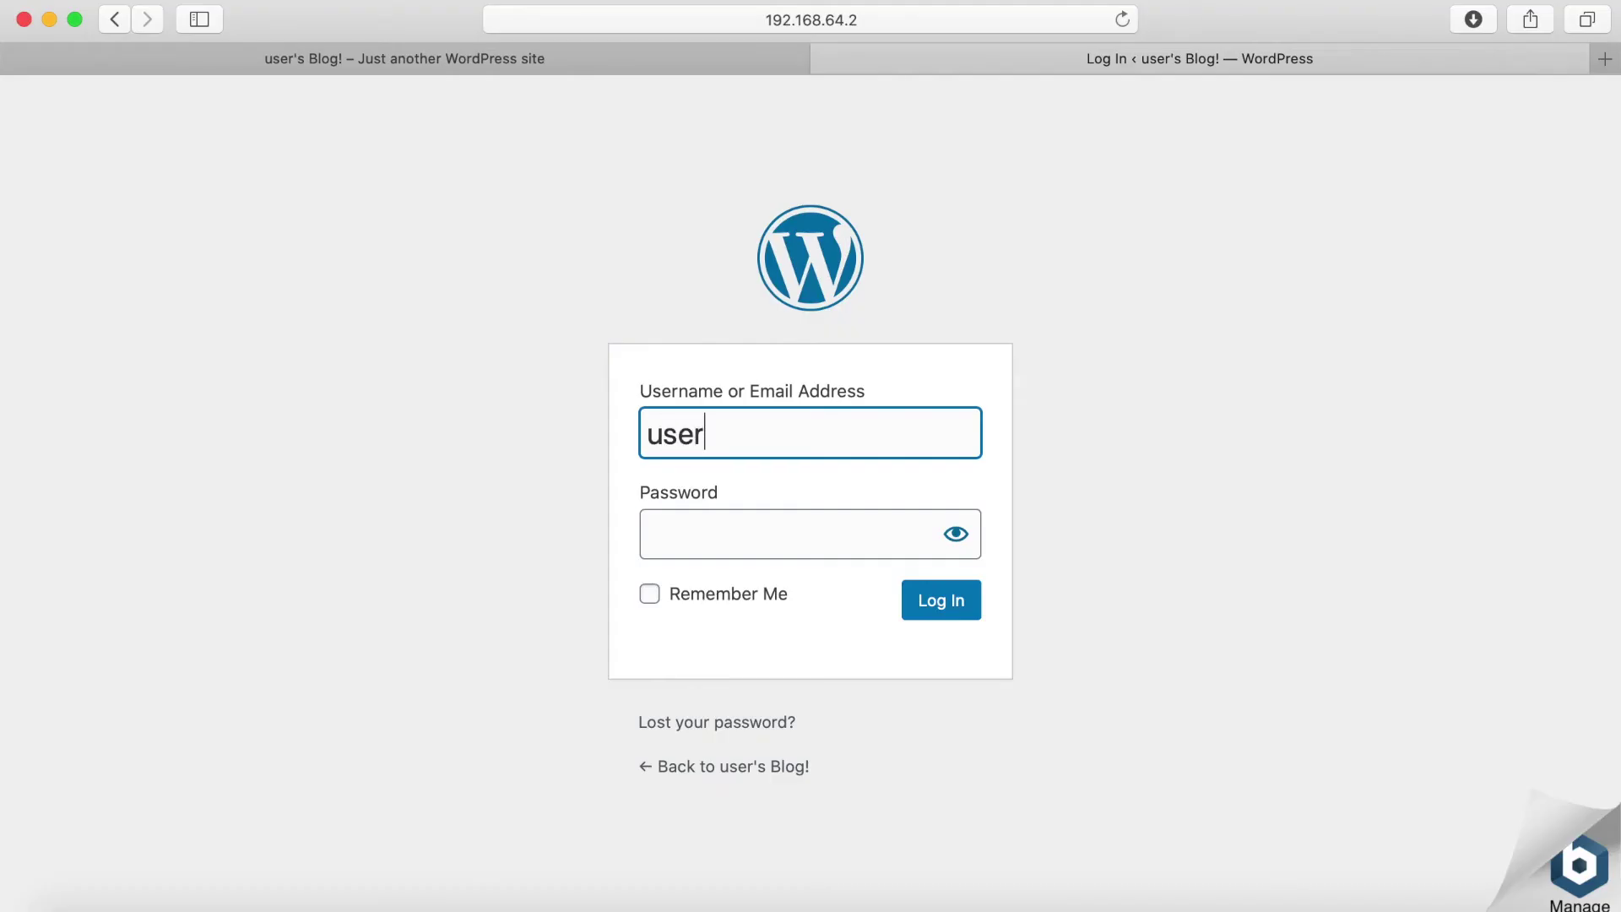
pyautogui.press('Tab')
pyautogui.write('bit')
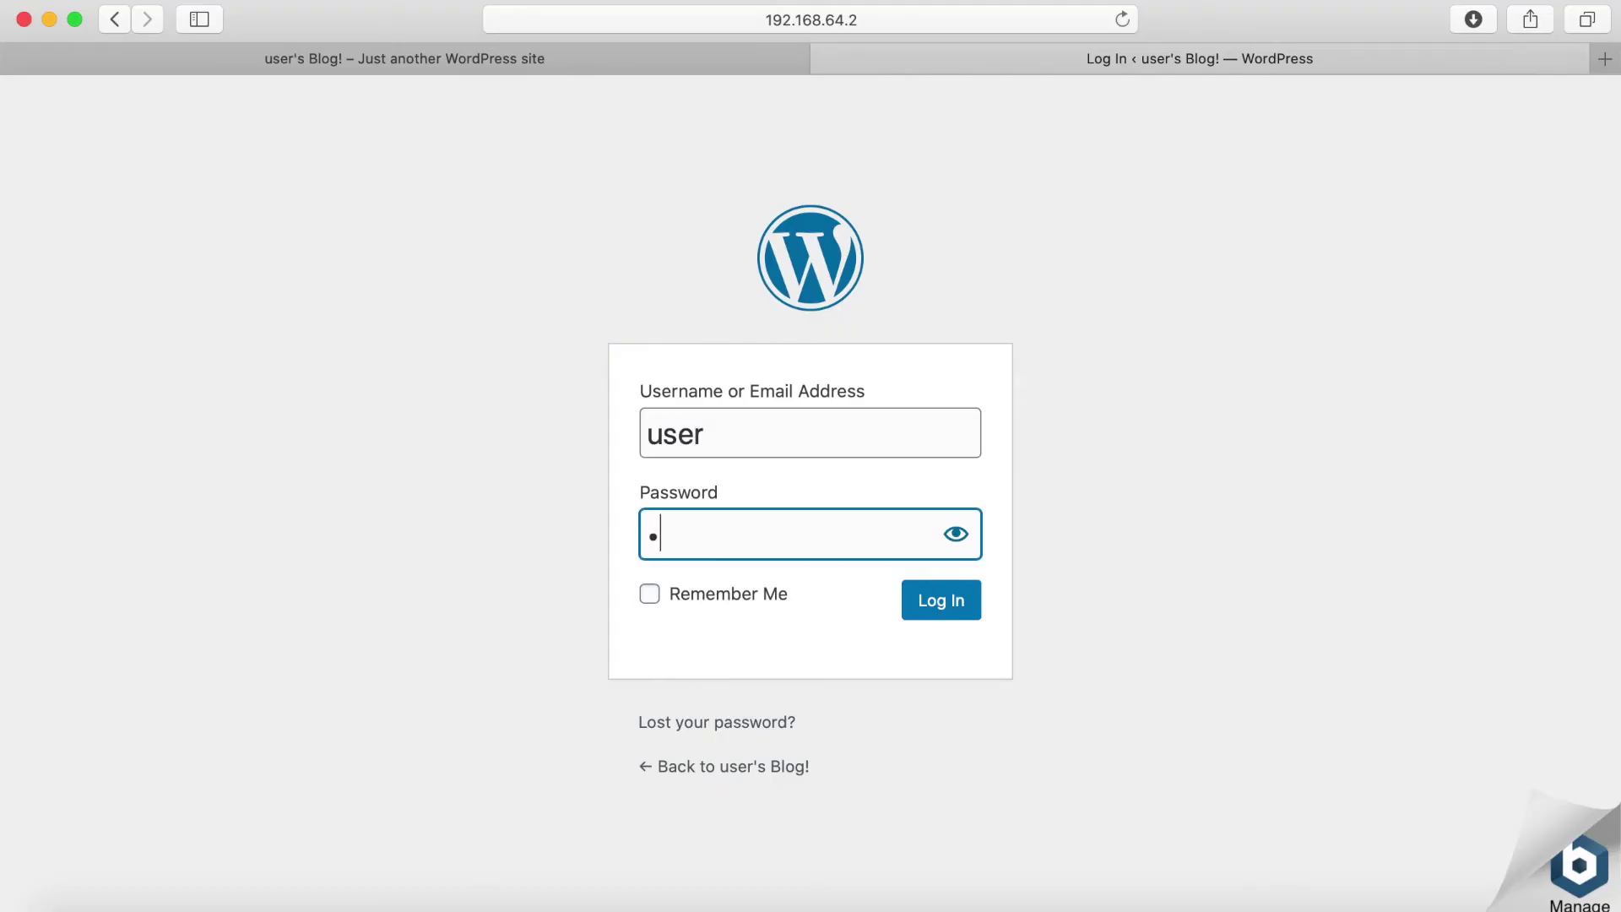
pyautogui.write('nami')
pyautogui.press('Return')
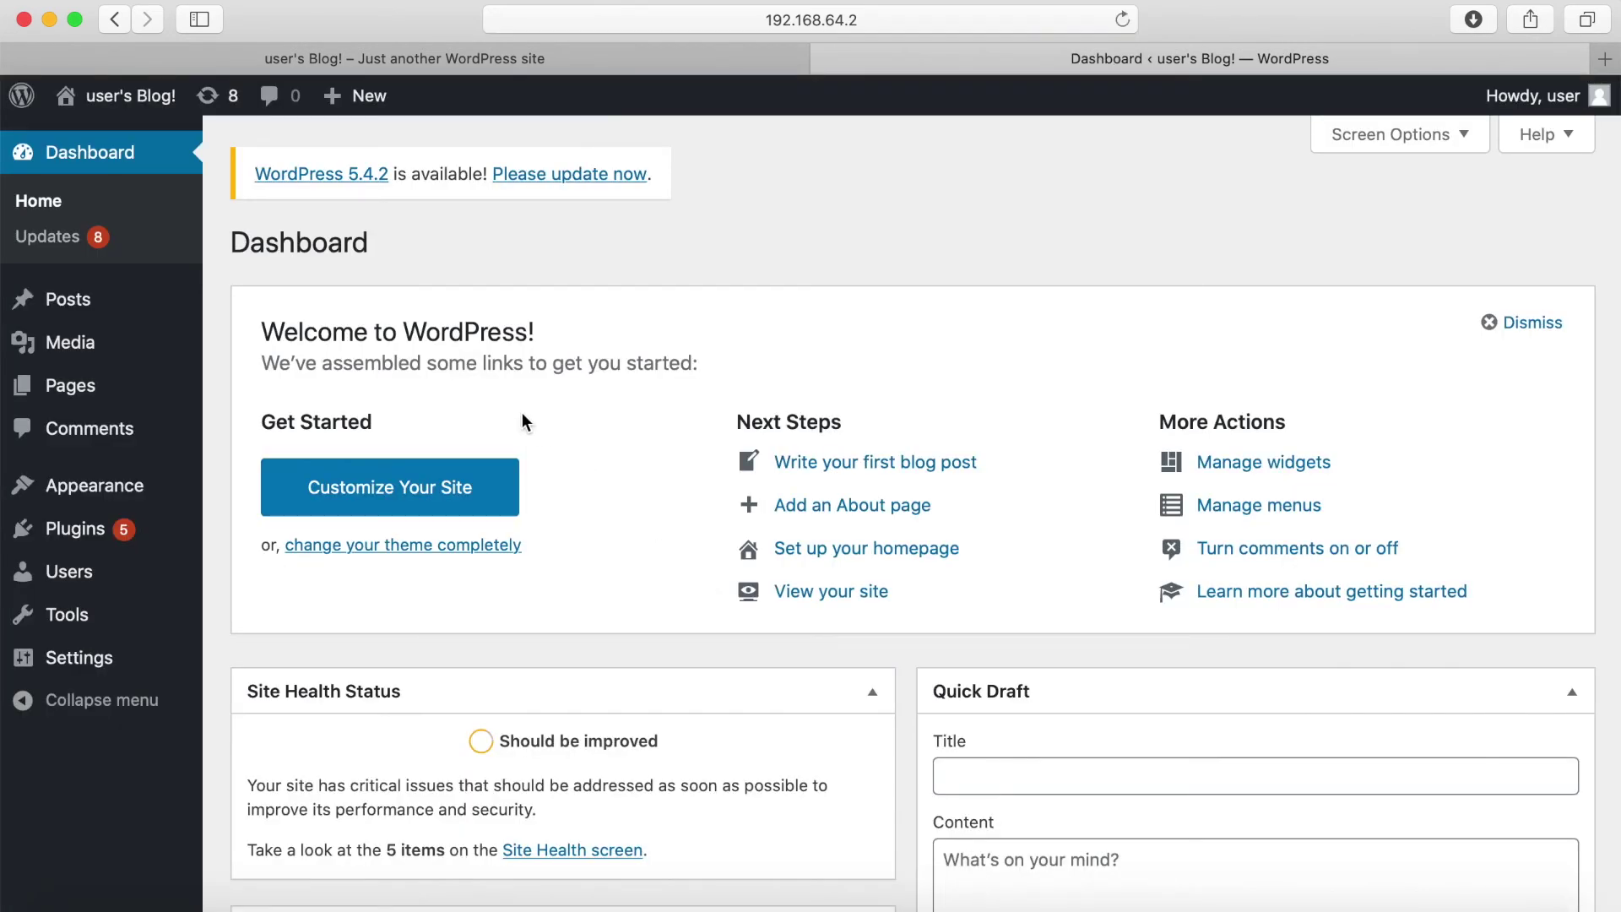
# - Generate a strong new password on the admin user's profile and select it
pyautogui.click(105, 573)
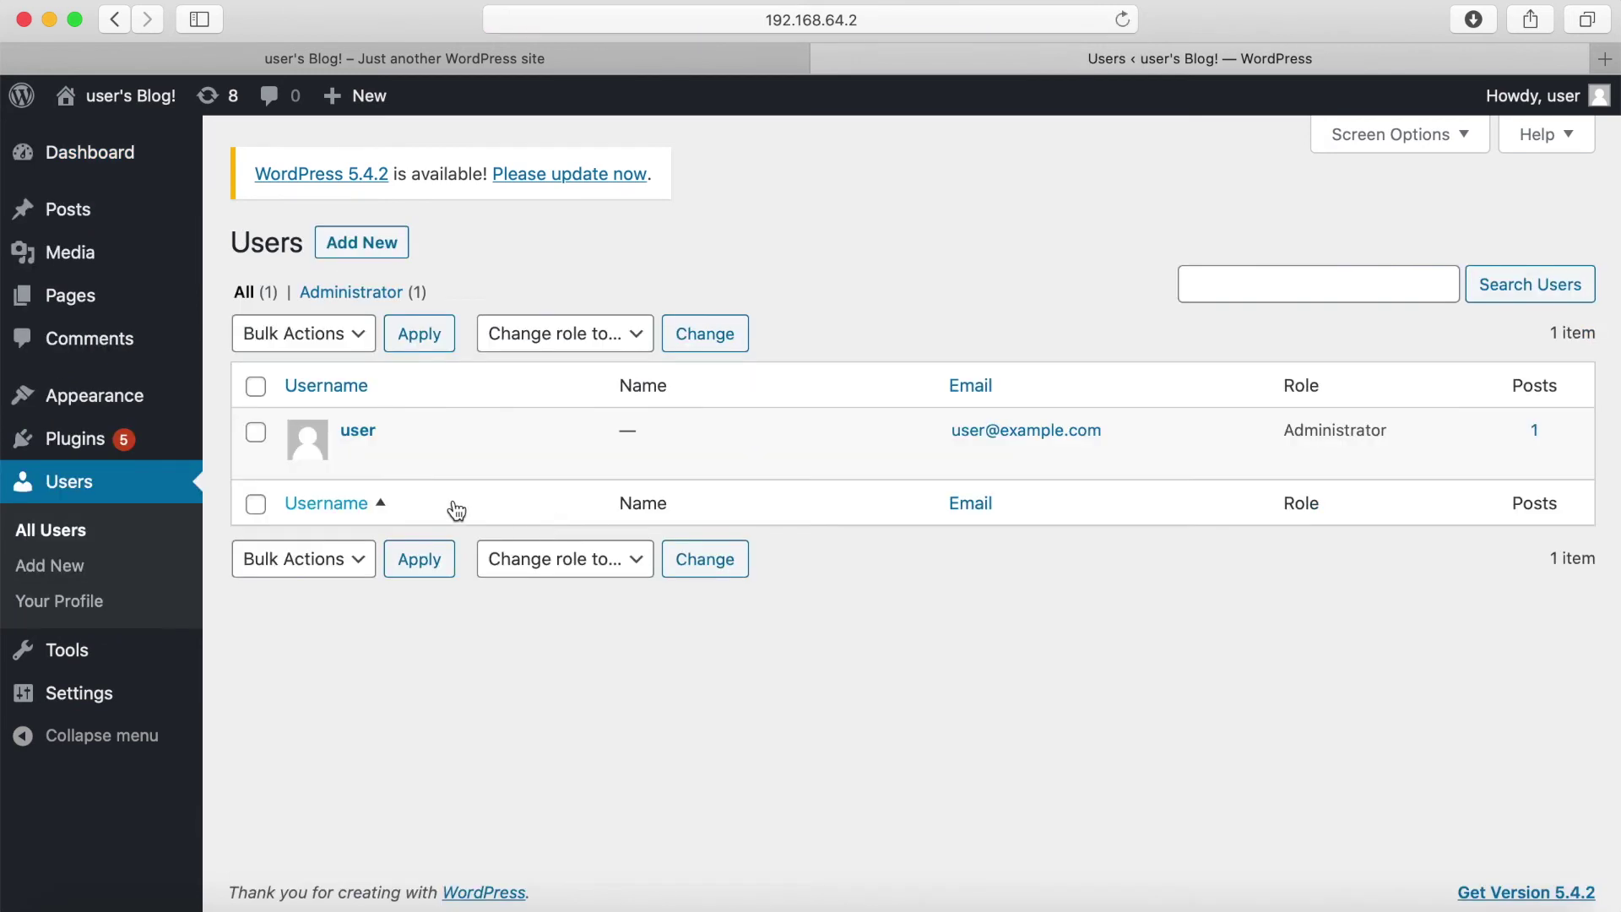
pyautogui.click(358, 432)
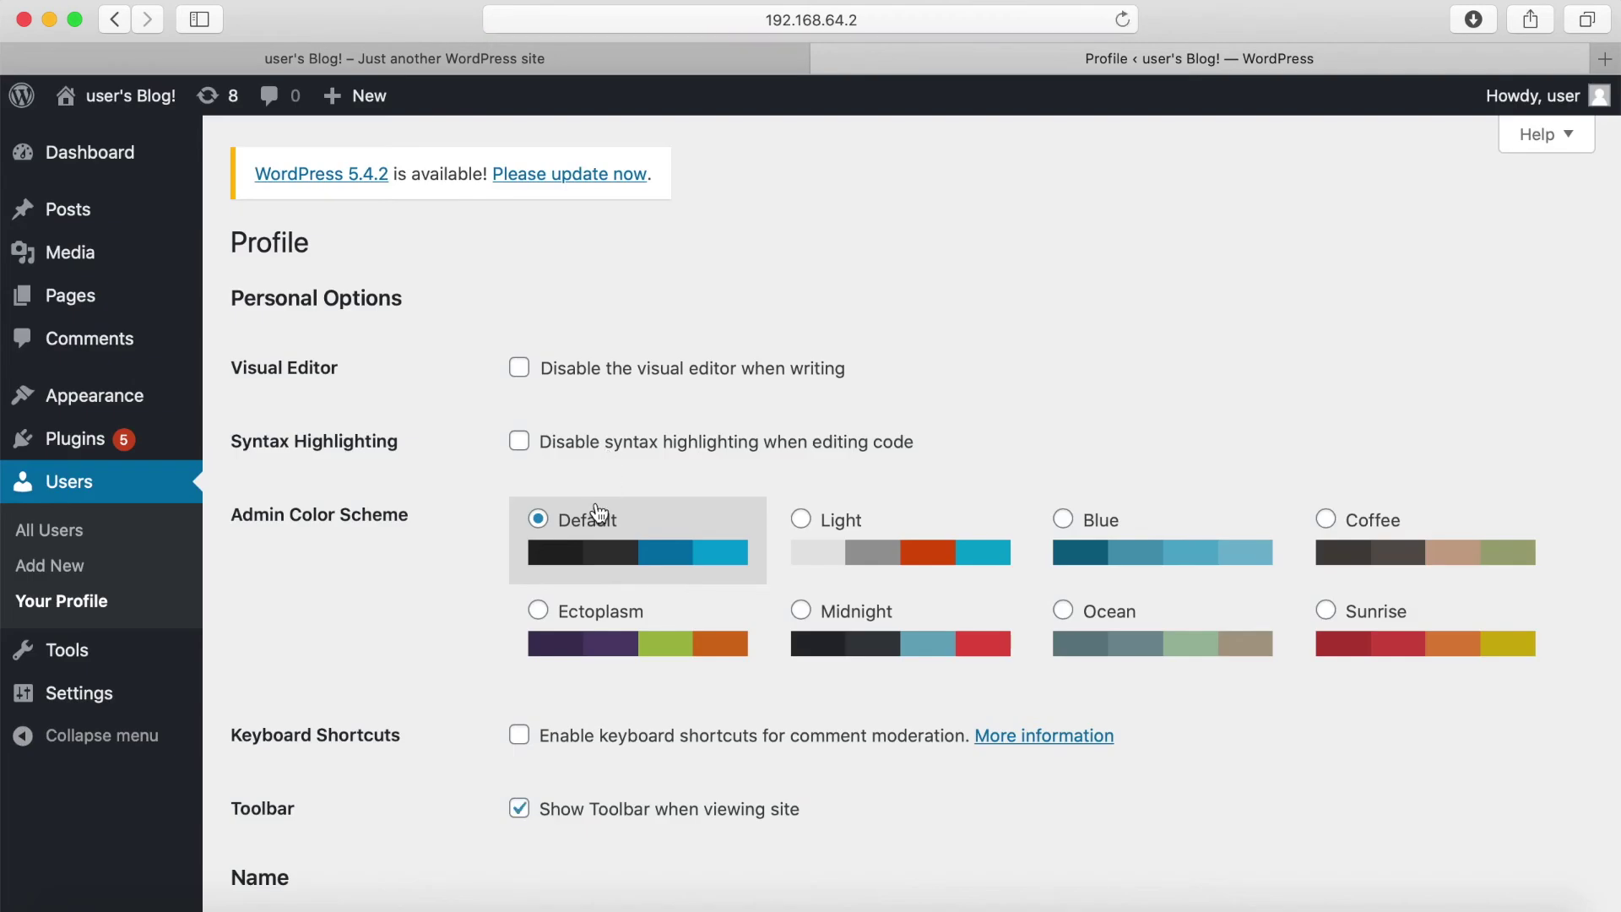
pyautogui.scroll(-2, 598, 513)
pyautogui.scroll(-20, 694, 587)
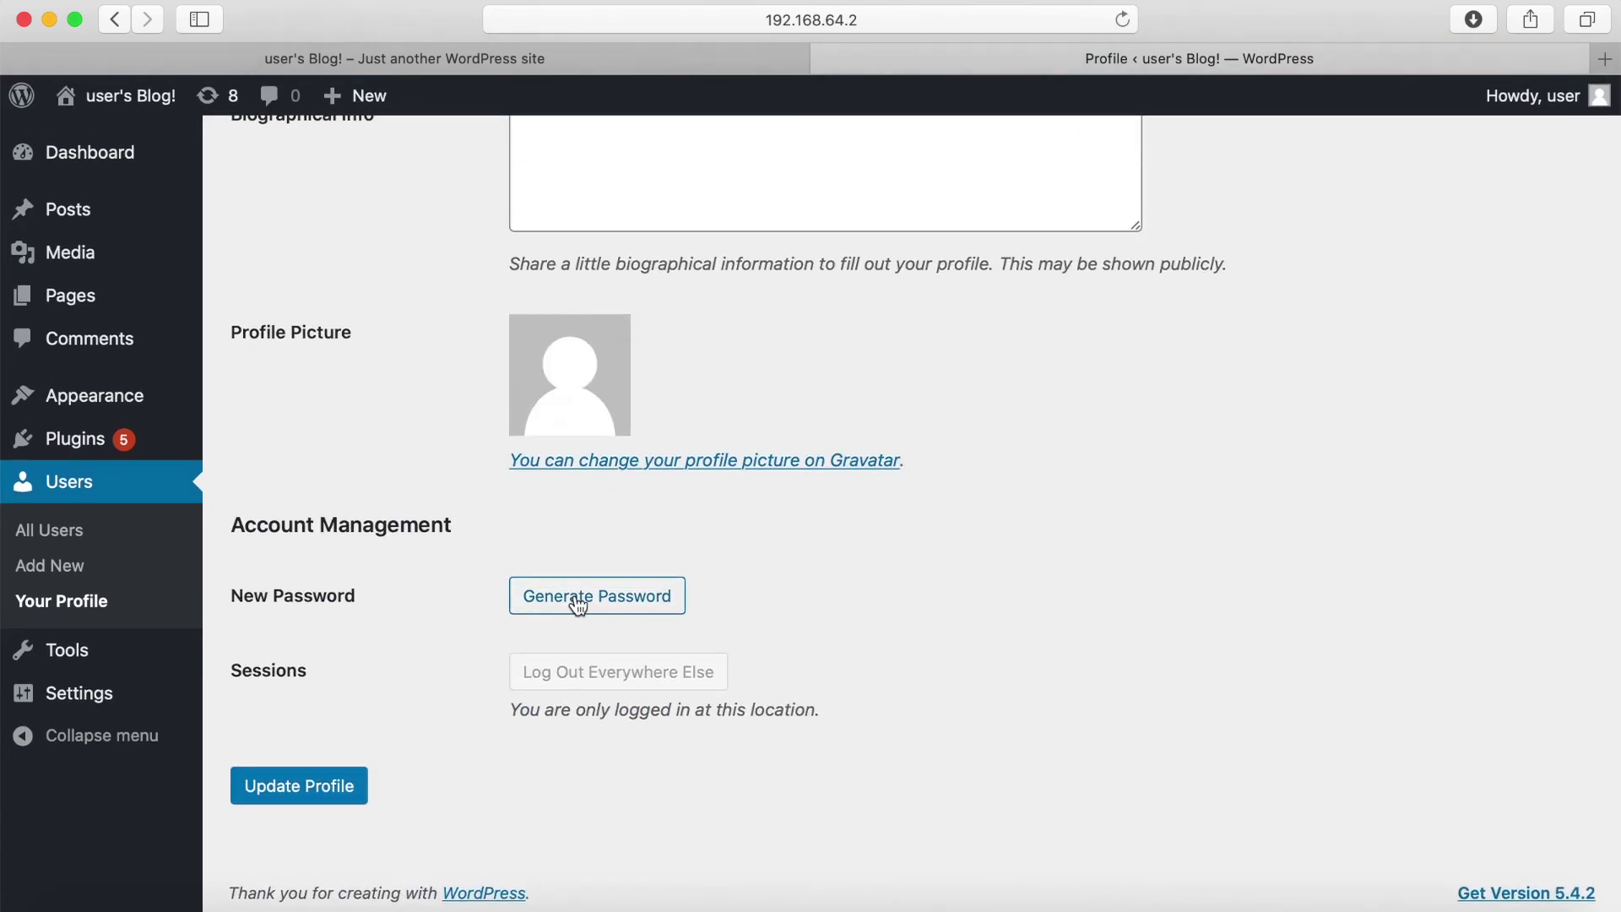
pyautogui.click(580, 607)
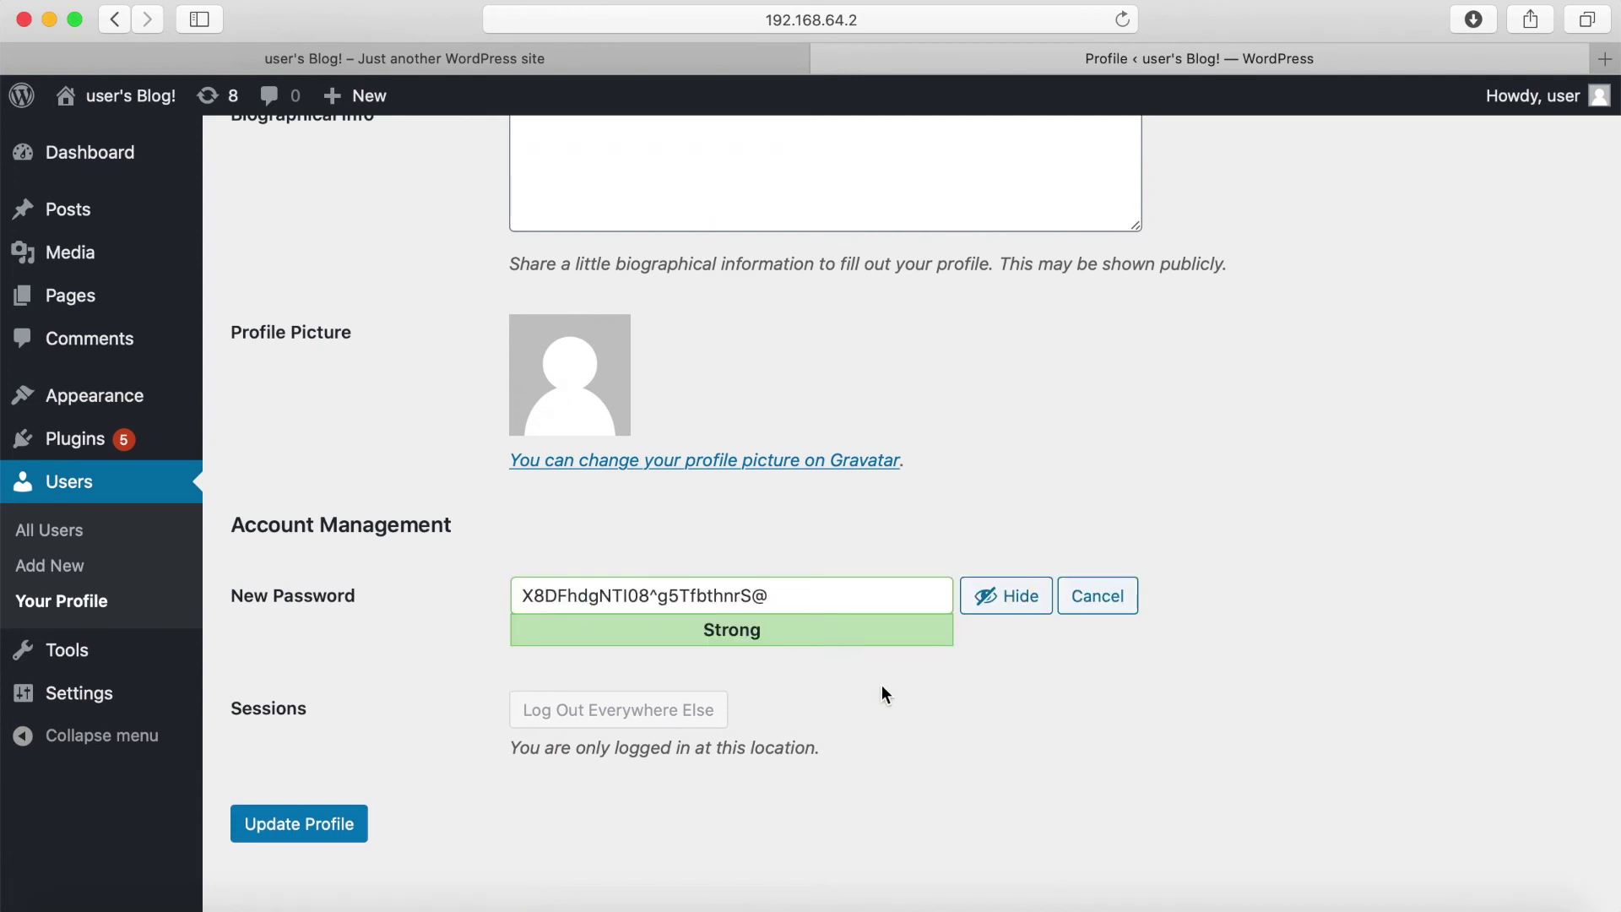
pyautogui.tripleClick(709, 598)
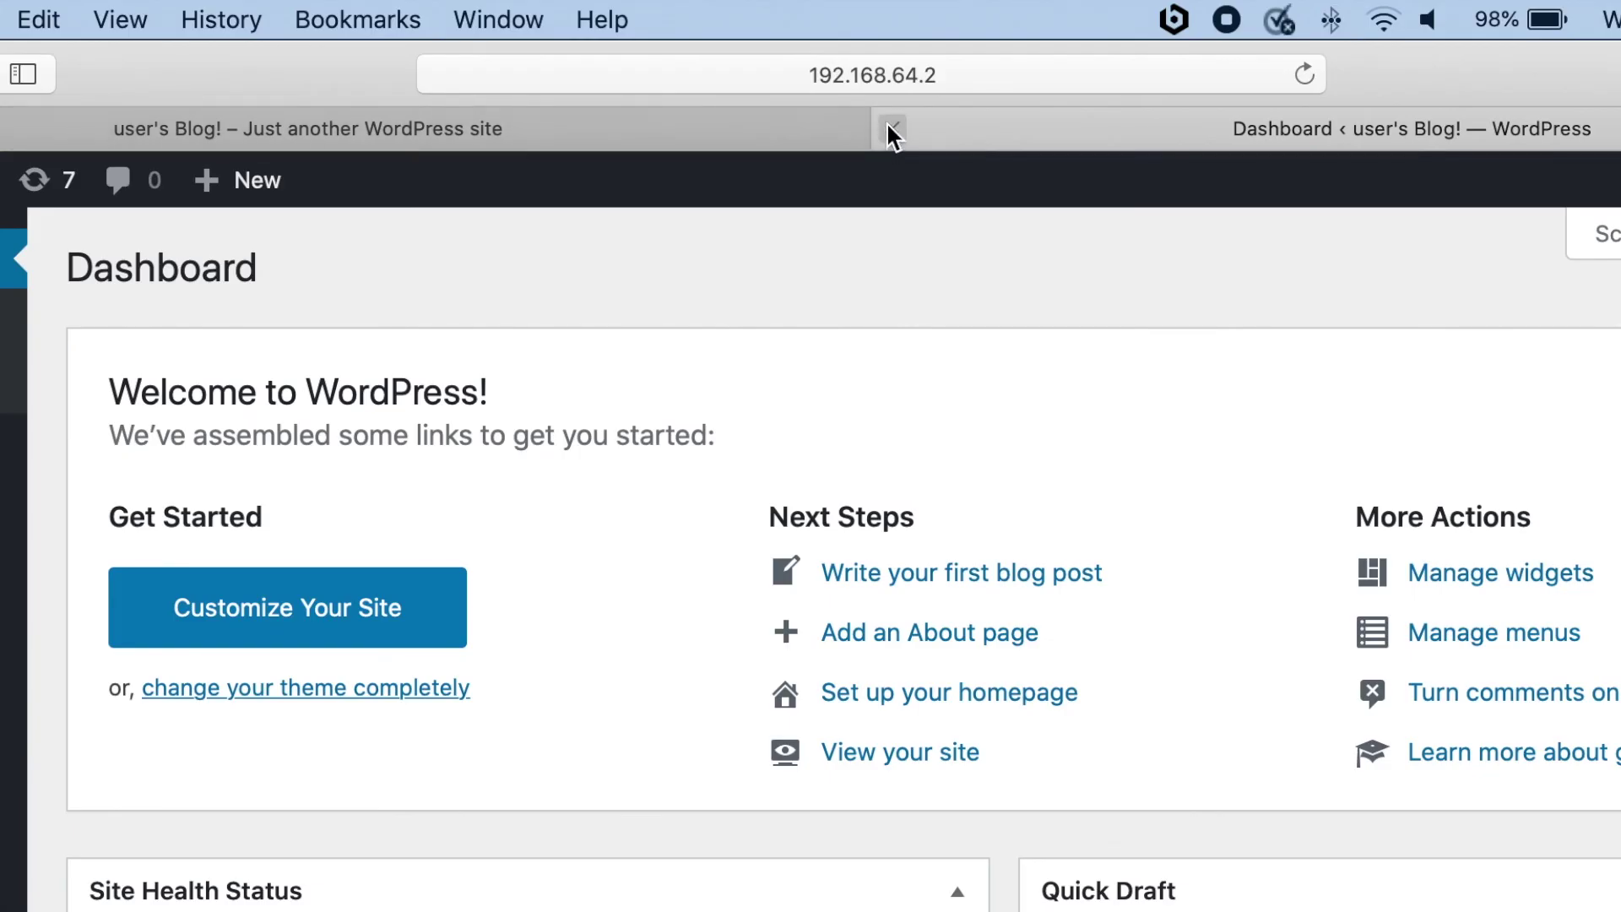
# - Close the Dashboard tab and load the site's /login address
pyautogui.click(825, 58)
pyautogui.click(880, 20)
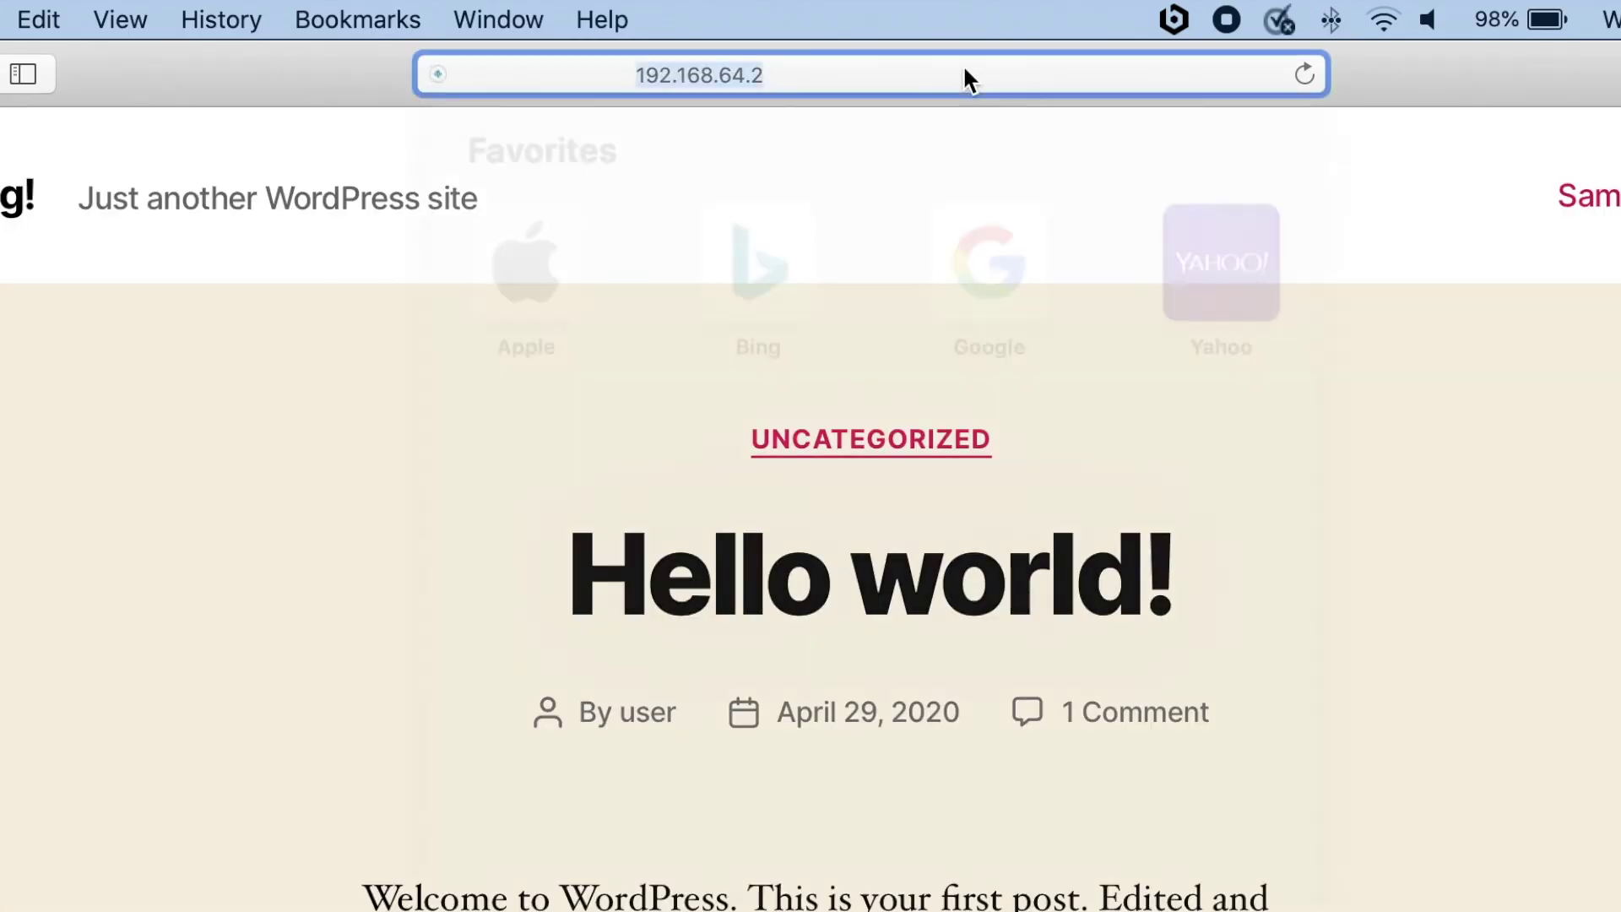
pyautogui.click(869, 68)
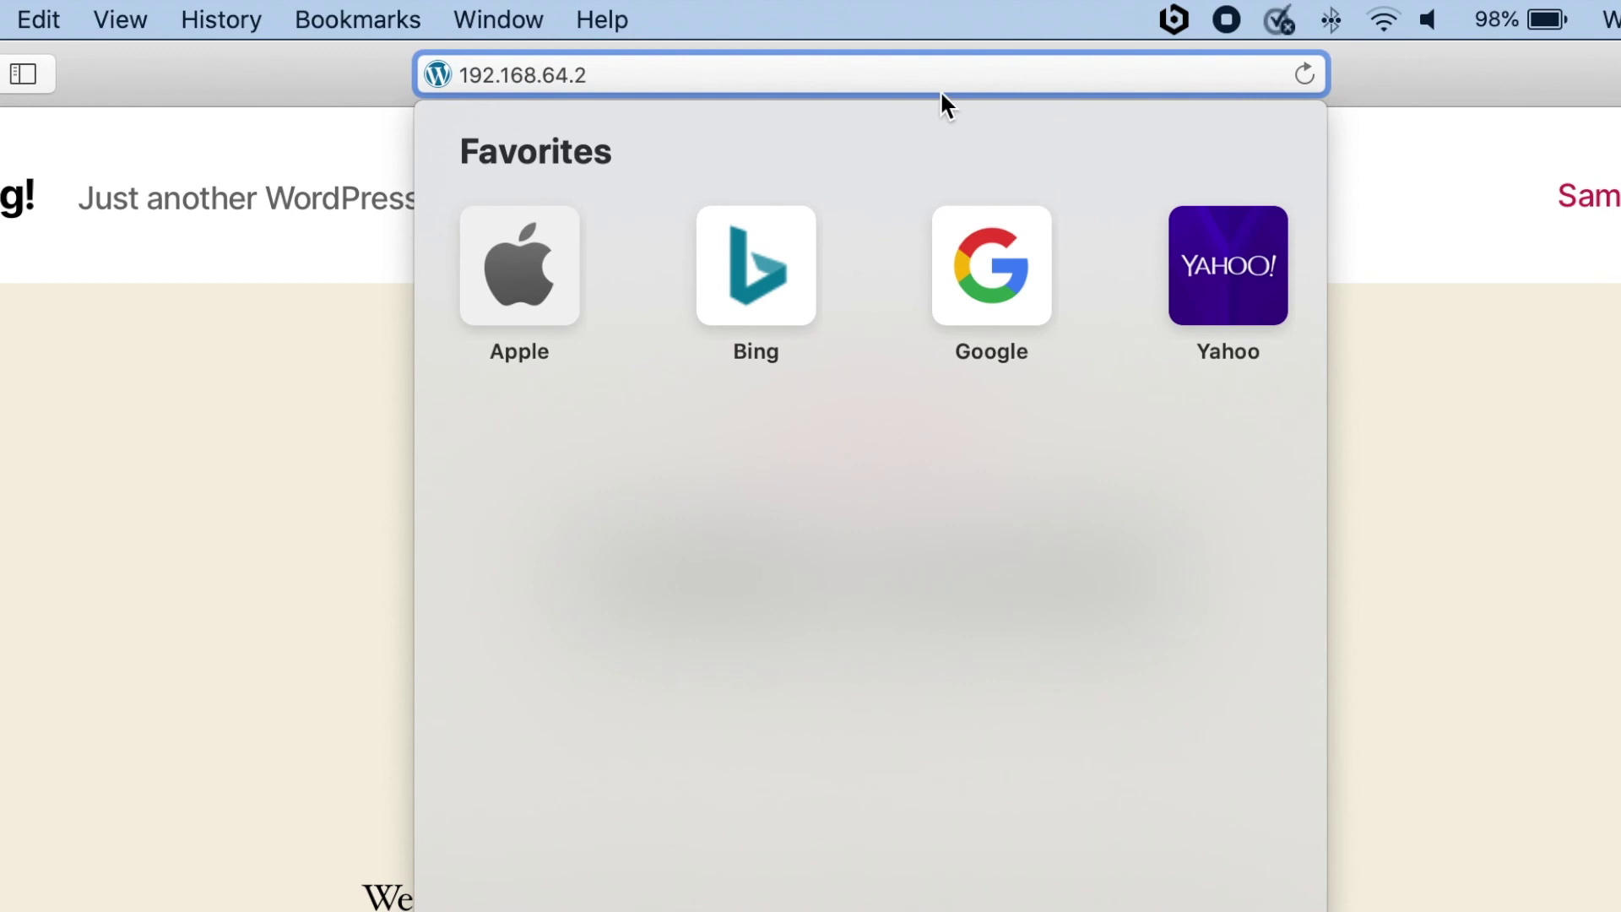
pyautogui.write('/login')
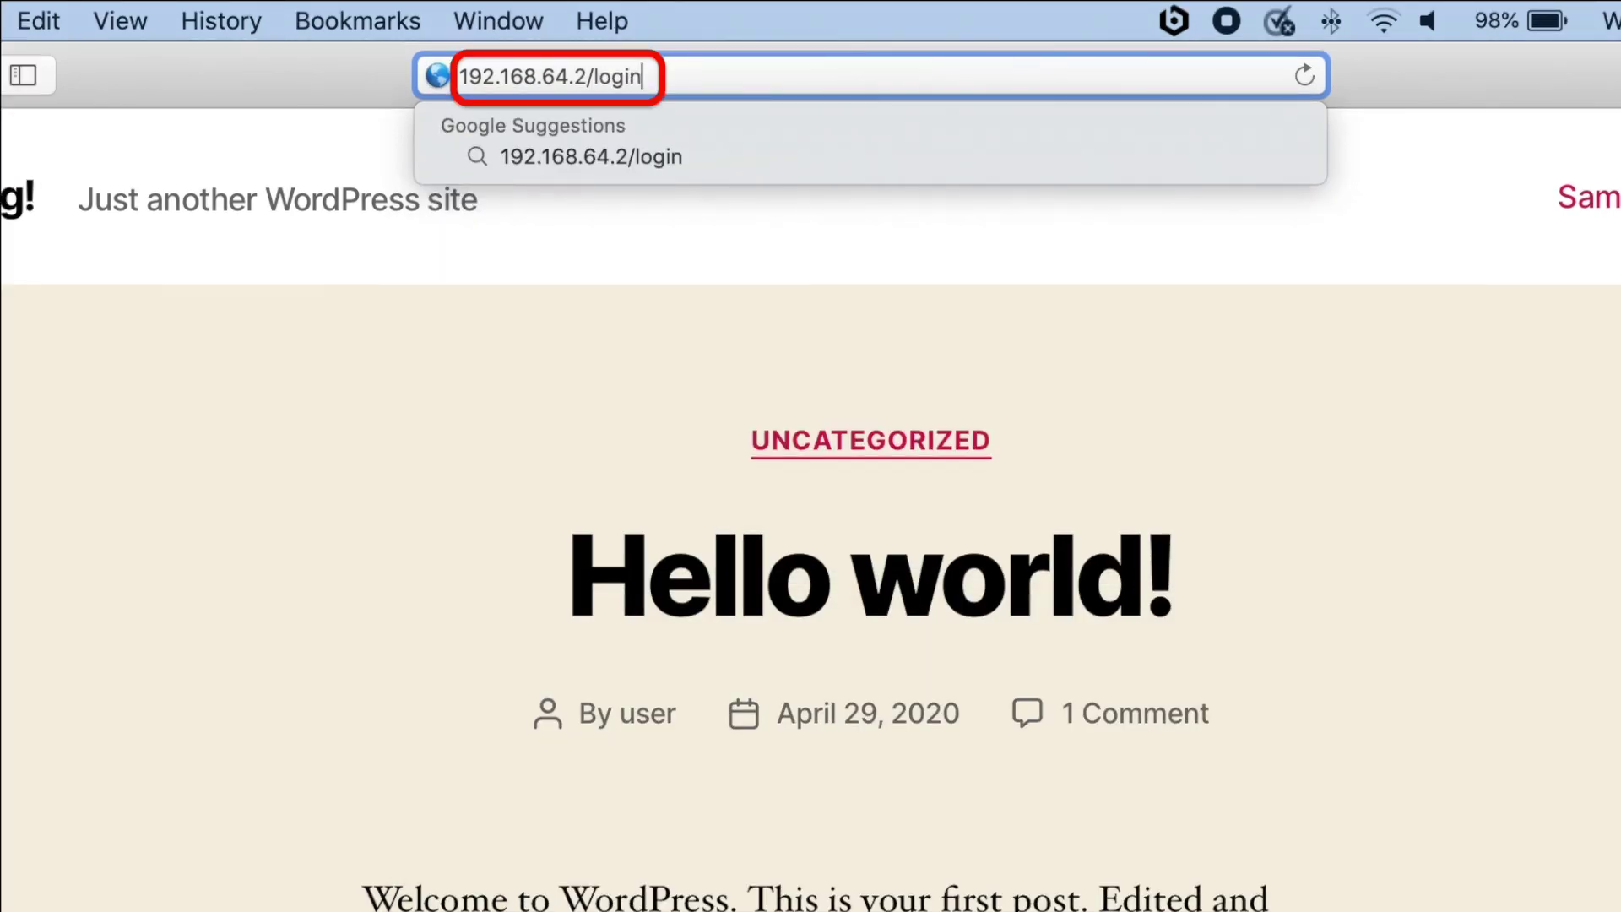
pyautogui.press('Return')
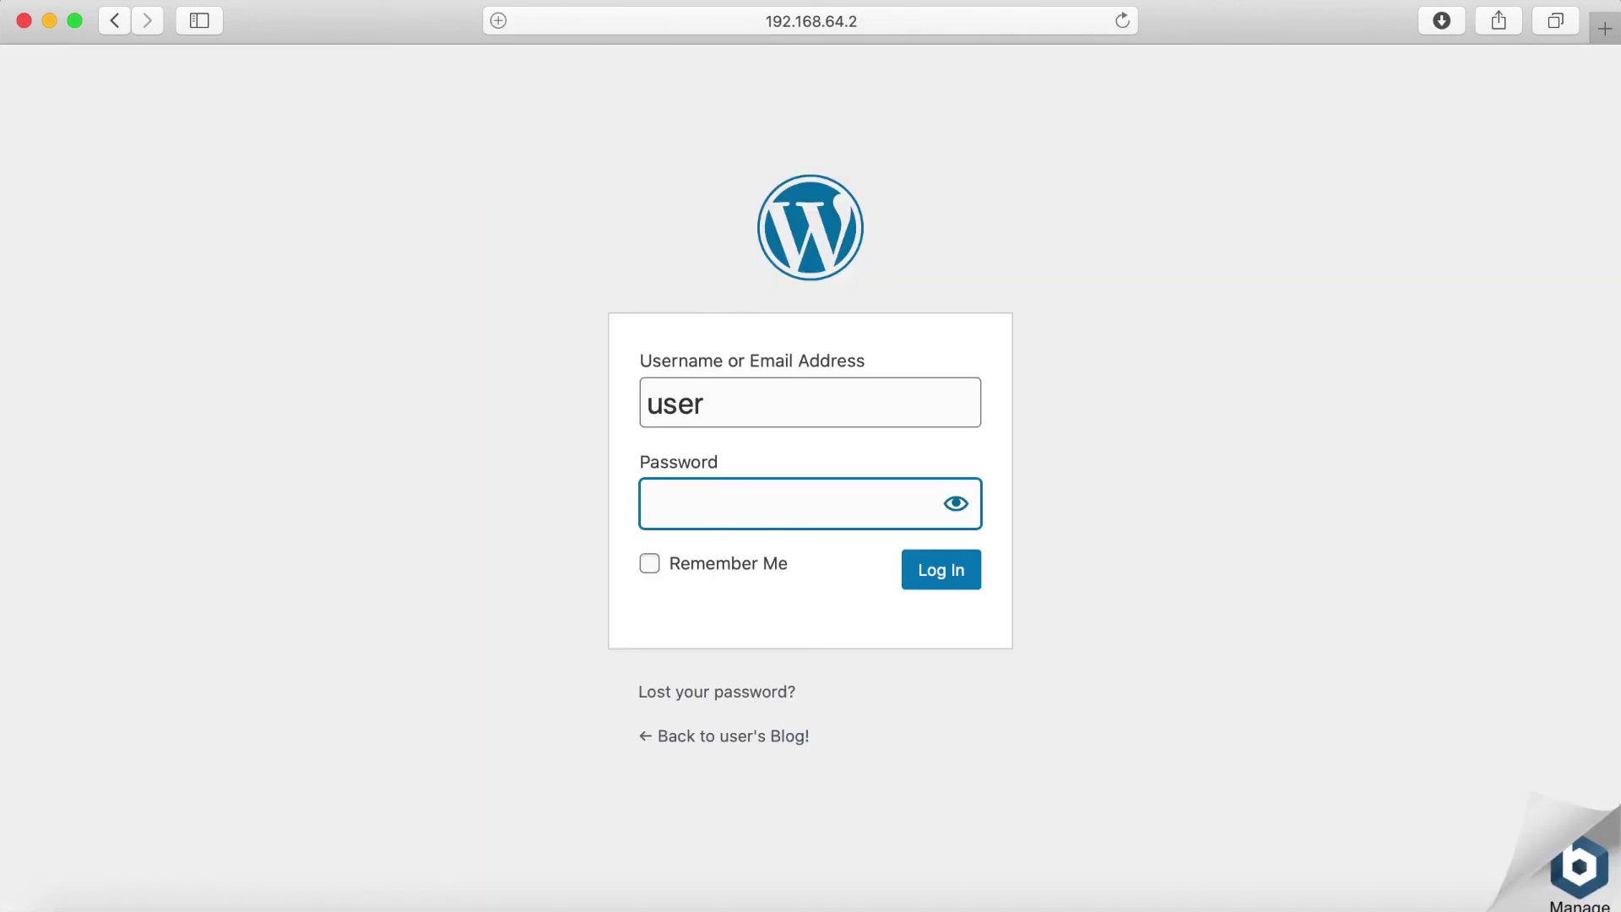